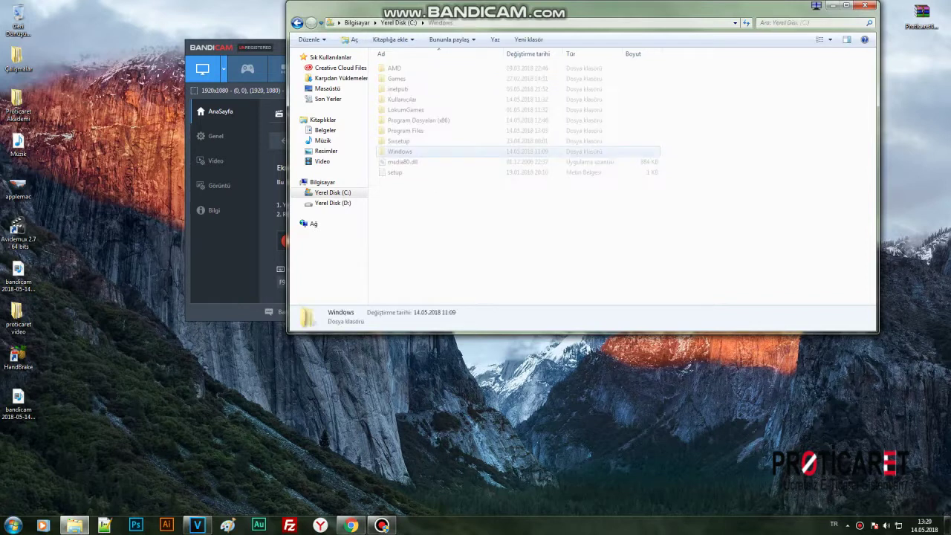
# Navigate to the C:\Windows\System32\drivers\etc folder.
pyautogui.press('s')
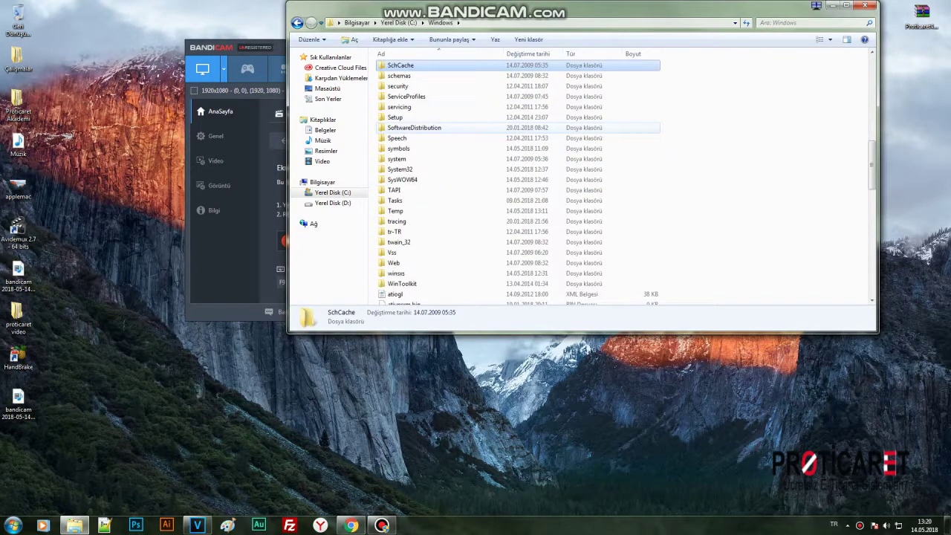
pyautogui.write('ystem32')
pyautogui.press('Return')
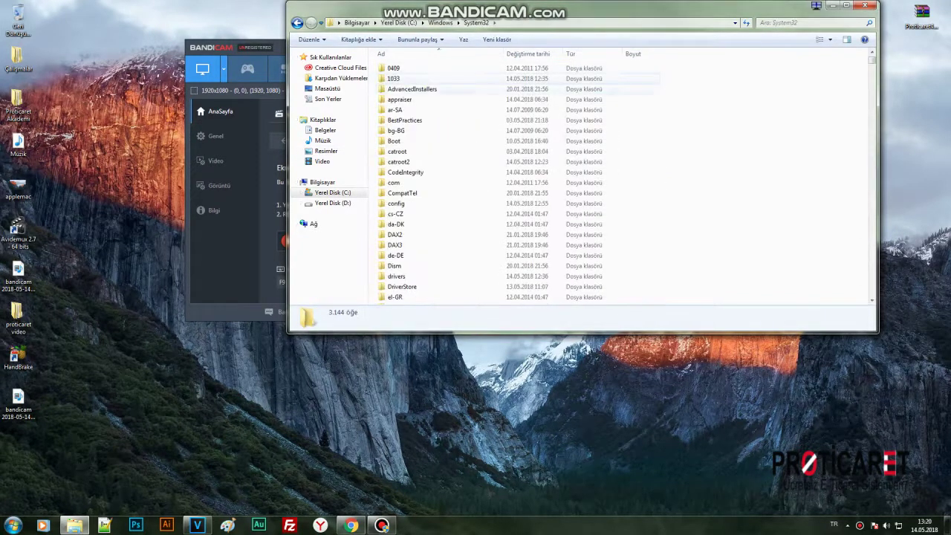
pyautogui.press('a')
pyautogui.press('d')
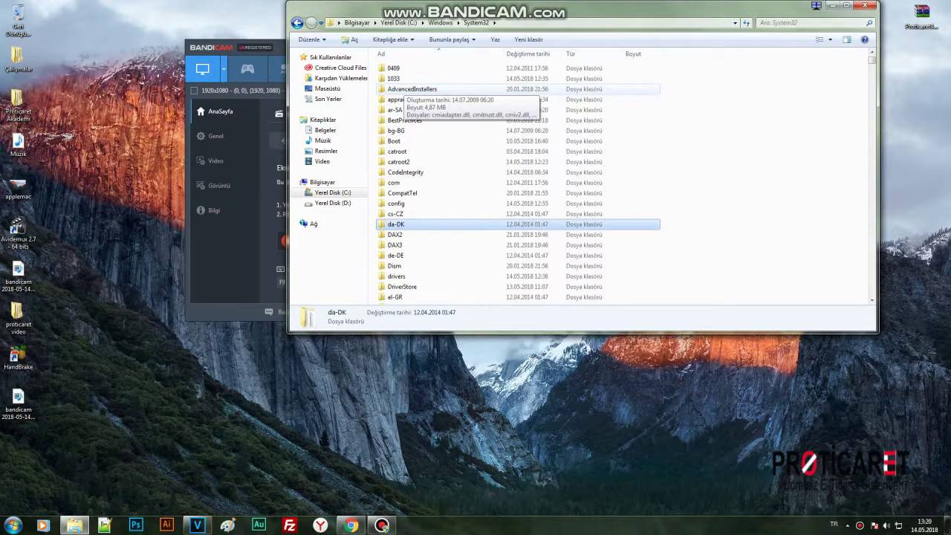
pyautogui.press('Down')
pyautogui.press('Down')
pyautogui.press('Down')
pyautogui.press('Down')
pyautogui.press('Down')
pyautogui.press('Return')
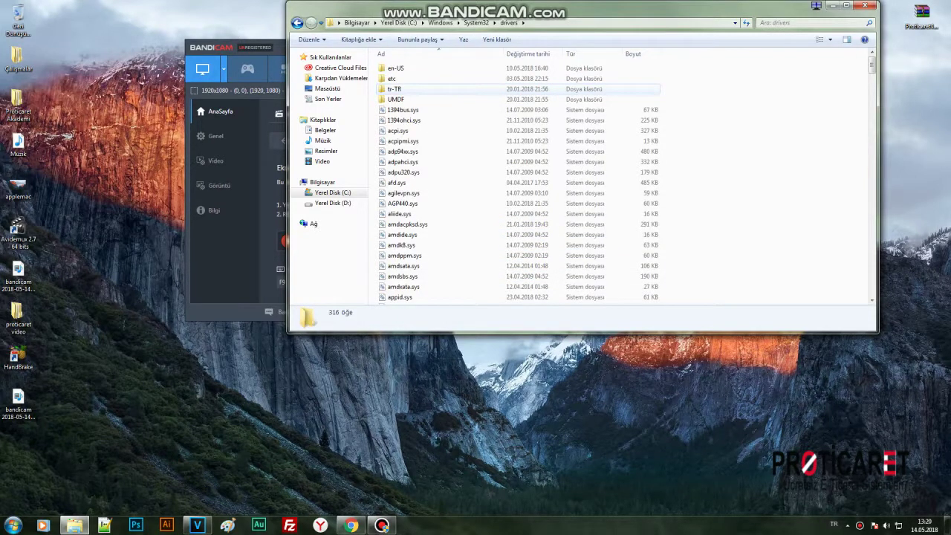
pyautogui.write('etc')
pyautogui.press('Return')
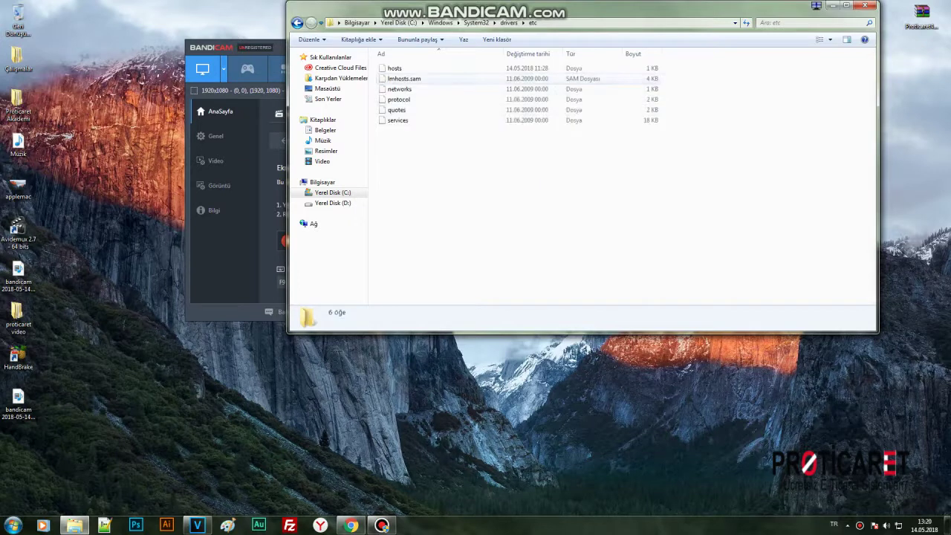
# Edit the hosts file in Notepad++ to map 127.0.0.1 to local.proticaret.org, then close it.
pyautogui.write('h')
pyautogui.press('Menu')
pyautogui.press('Down')
pyautogui.press('Return')
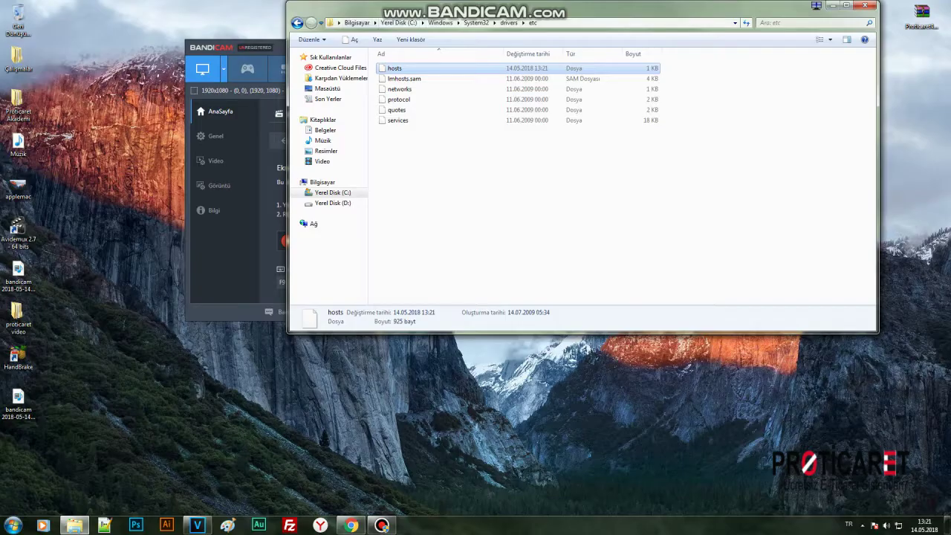
pyautogui.click(323, 182)
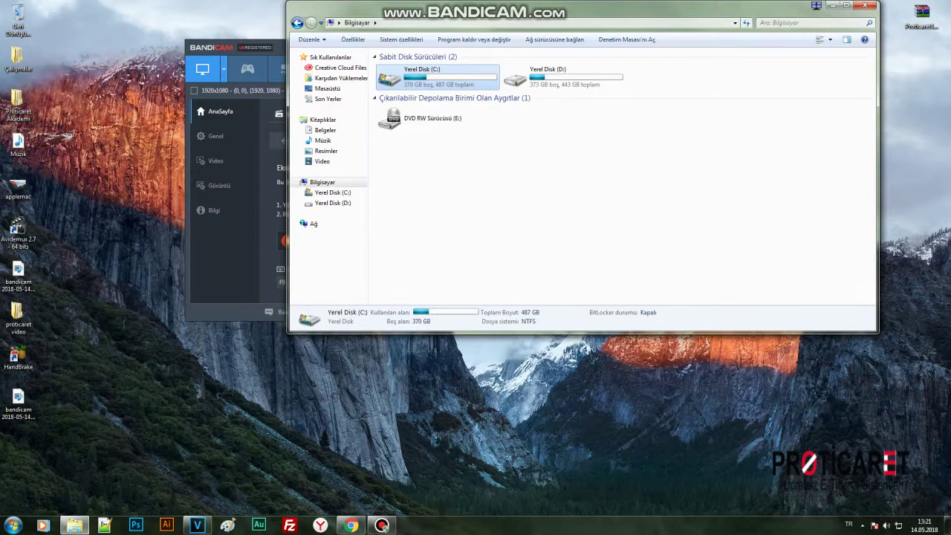
# Go to the C:\inetpub\wwwroot folder.
pyautogui.doubleClick(420, 74)
pyautogui.doubleClick(395, 88)
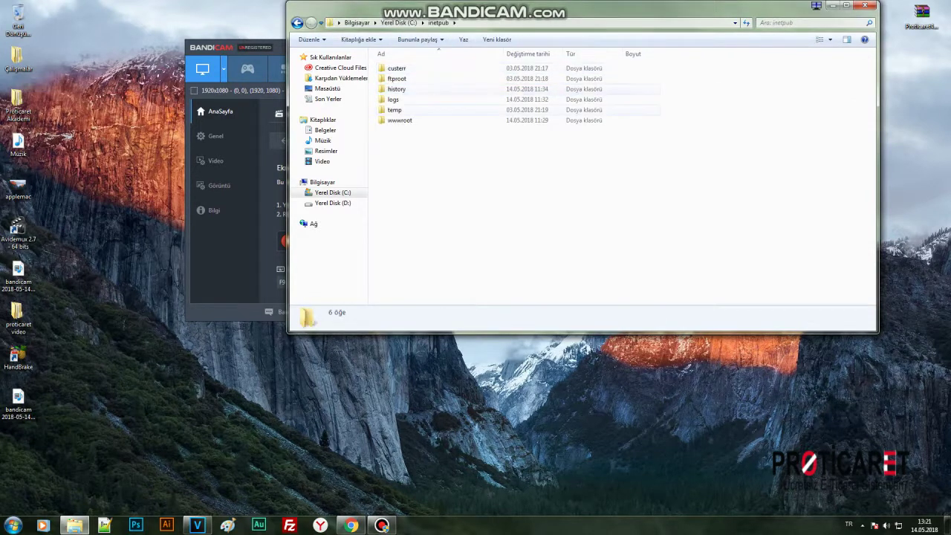
pyautogui.doubleClick(400, 119)
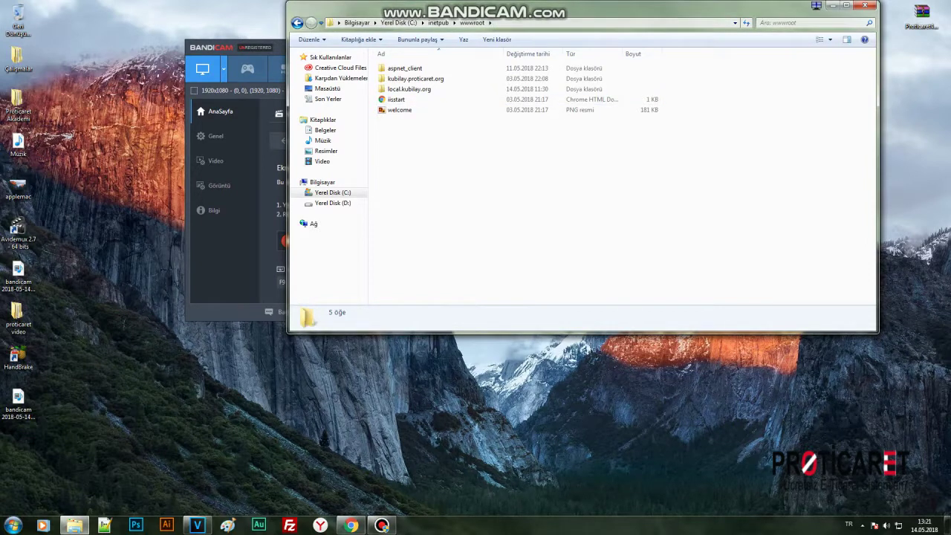
pyautogui.rightClick(420, 136)
pyautogui.press('Escape')
# Create a new folder named local.proticaret.org in wwwroot and open it.
pyautogui.rightClick(453, 242)
pyautogui.moveTo(475, 375)
pyautogui.click(616, 376)
pyautogui.write('local')
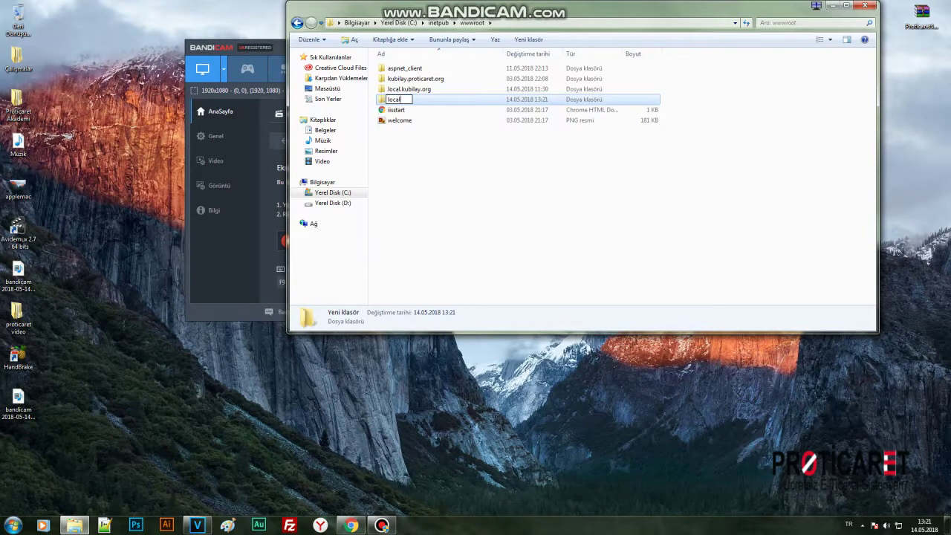
pyautogui.write('.proticaret.org')
pyautogui.press('Return')
pyautogui.press('Return')
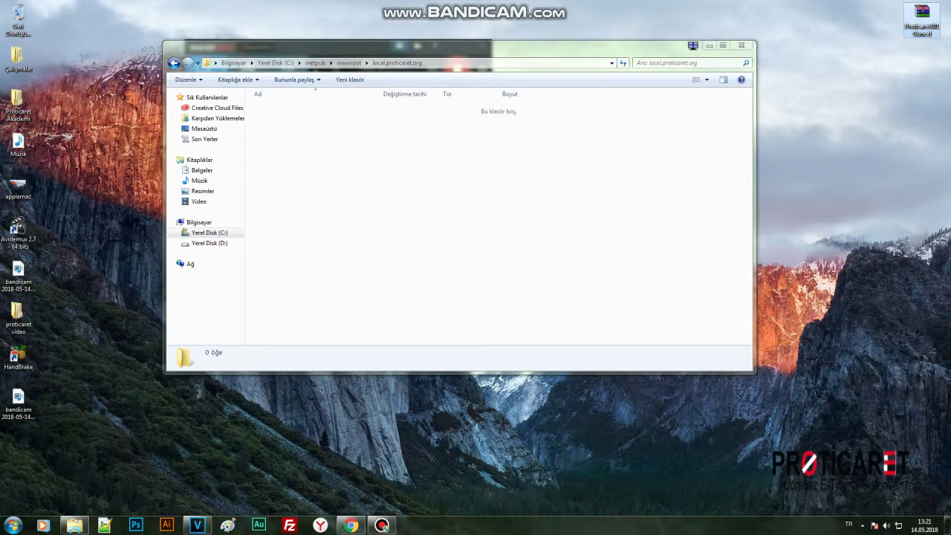
# Open the Proticaret401Guncel archive and select all its files for extraction.
pyautogui.press('Return')
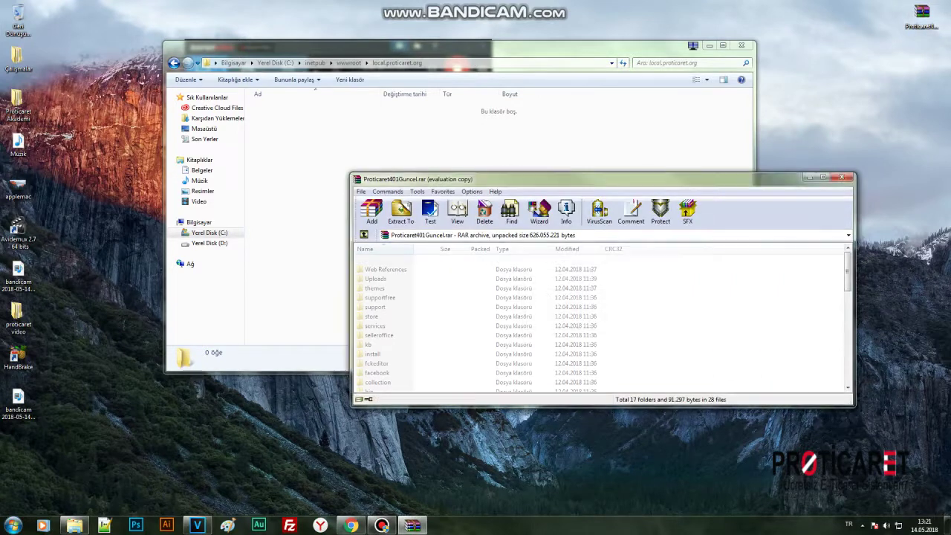
pyautogui.press('Return')
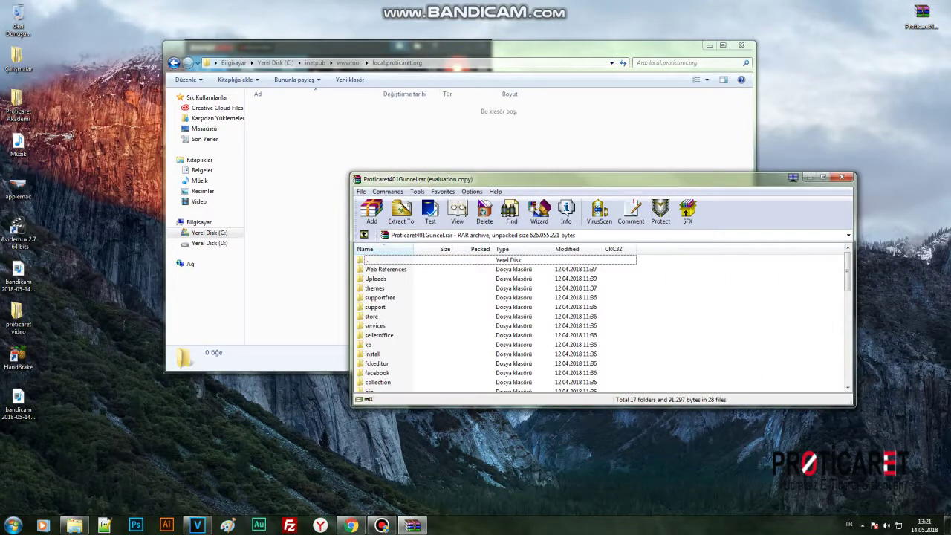
pyautogui.hotkey('ctrl', 'a')
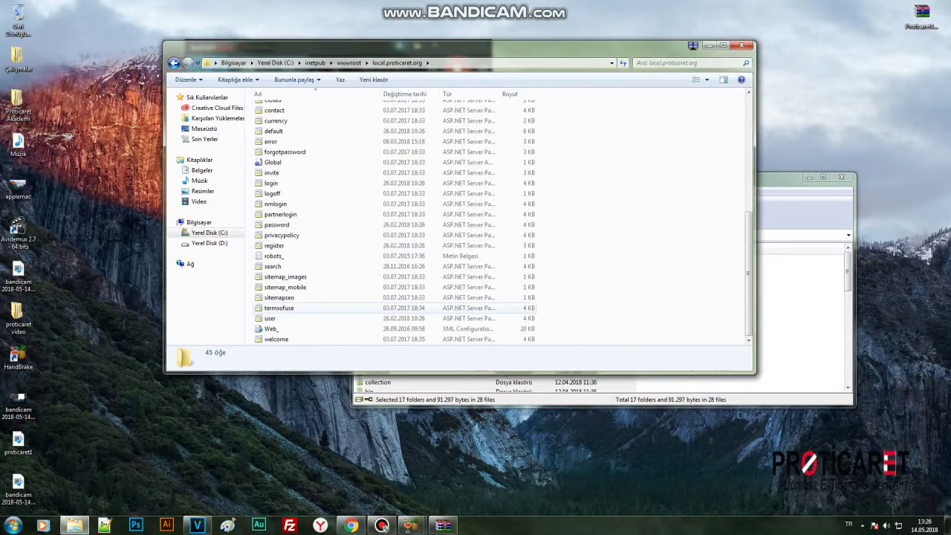
# Rename the Web_ configuration file to Web, approving the administrator prompt.
pyautogui.click(305, 328)
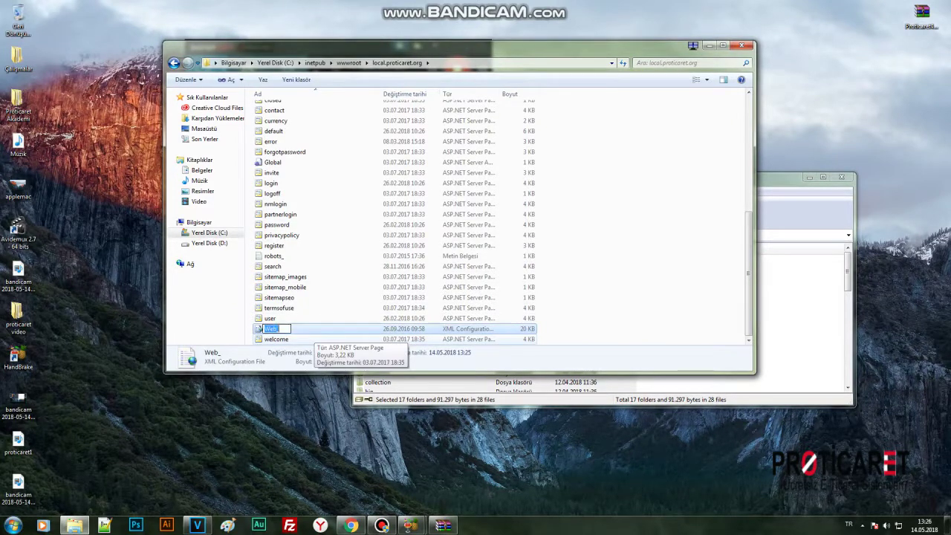
pyautogui.press('F2')
pyautogui.press('Return')
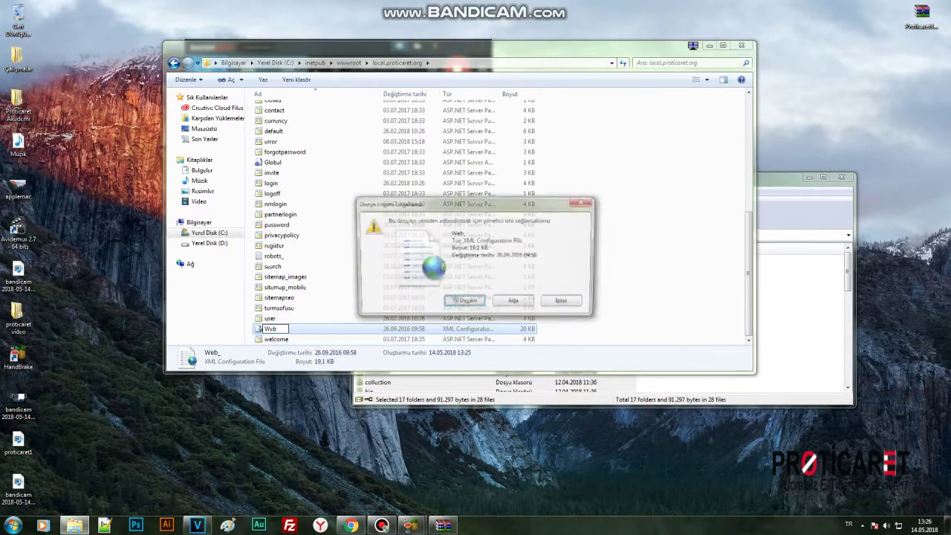
pyautogui.press('Return')
pyautogui.click(348, 63)
# Open the local.proticaret.org folder's Security permissions editor and review its user groups.
pyautogui.rightClick(311, 140)
pyautogui.click(334, 322)
pyautogui.click(379, 160)
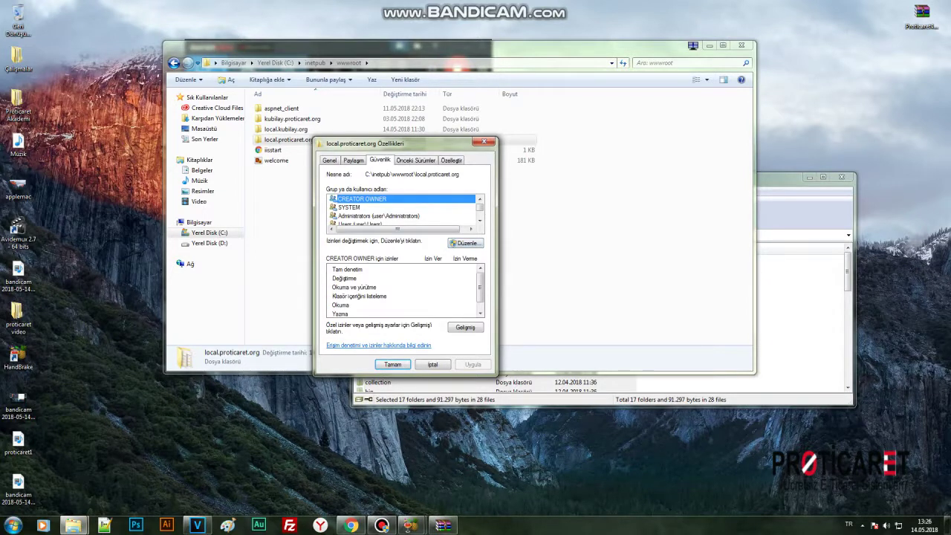
pyautogui.click(465, 243)
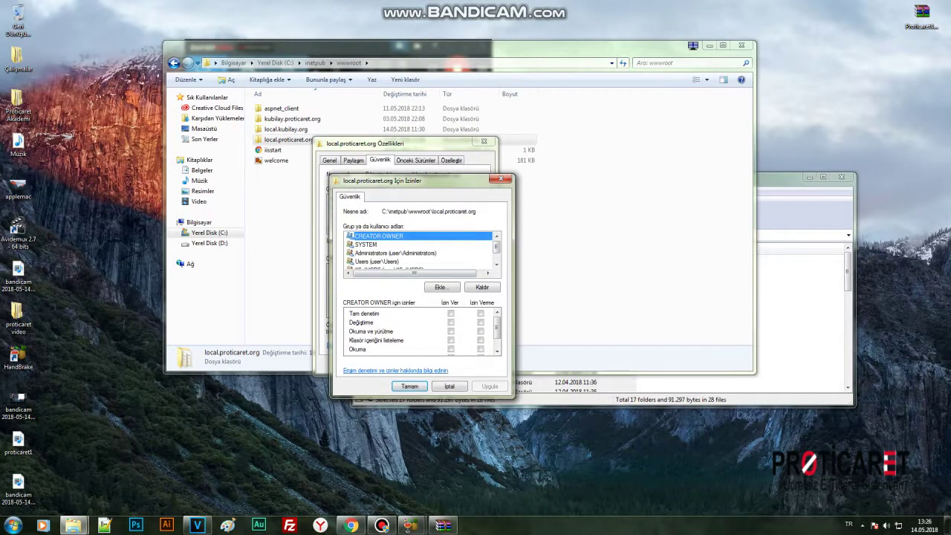
pyautogui.click(450, 314)
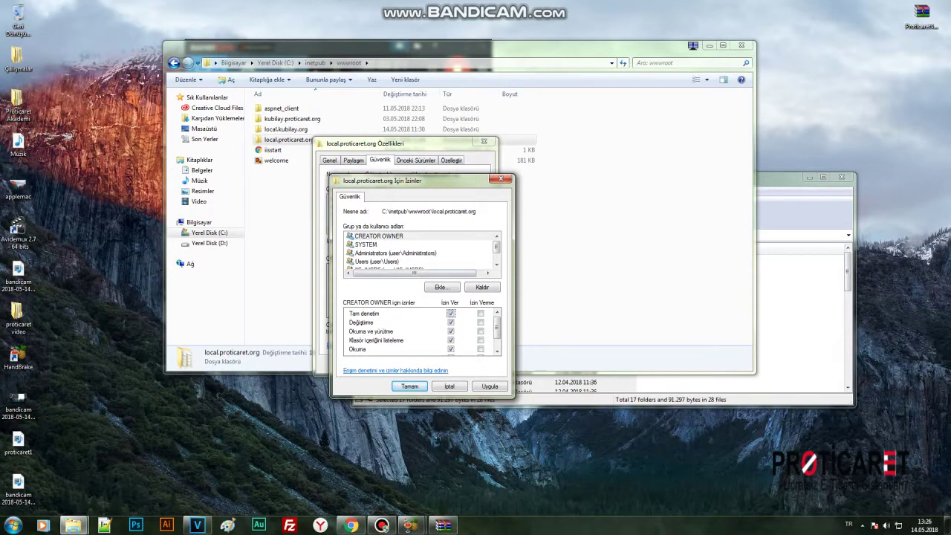
pyautogui.click(365, 244)
pyautogui.click(393, 252)
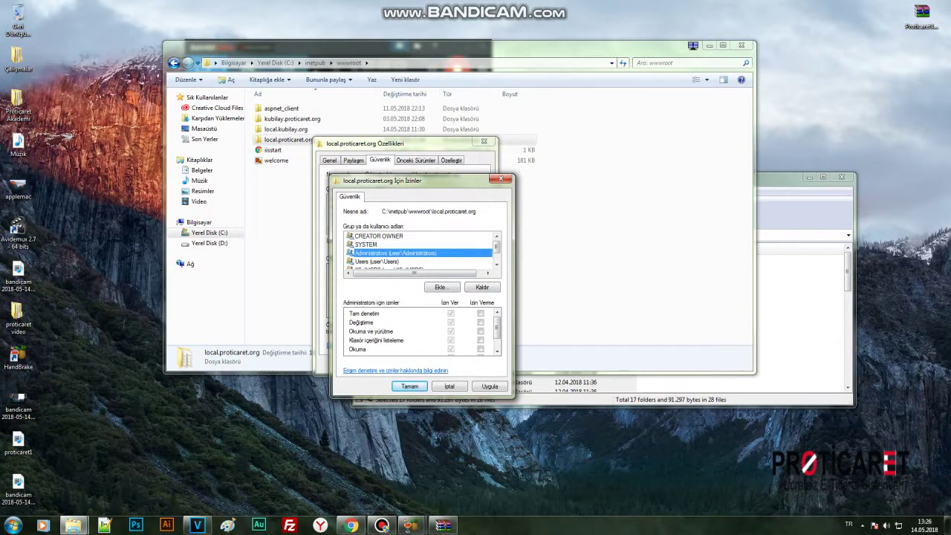
pyautogui.click(377, 261)
pyautogui.scroll(-1, 420, 331)
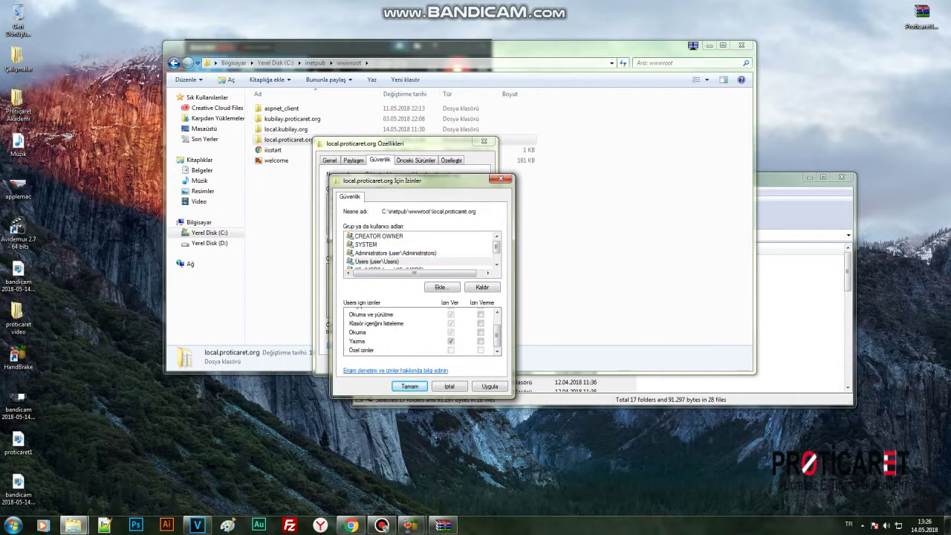
pyautogui.scroll(-2, 420, 249)
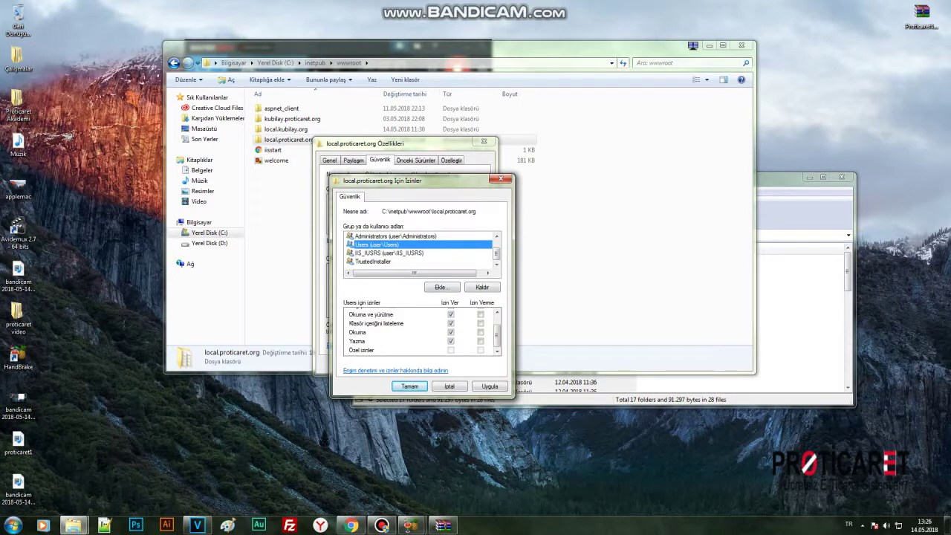
# Give IIS_IUSRS Full control (Tam denetim) and apply the permission changes.
pyautogui.click(386, 253)
pyautogui.click(377, 244)
pyautogui.scroll(2, 420, 253)
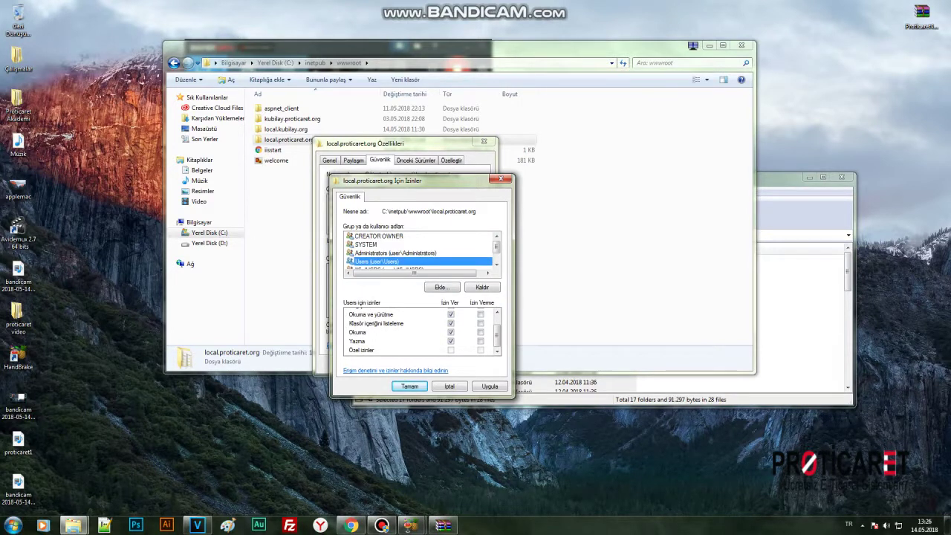
pyautogui.press('Down')
pyautogui.press('Down')
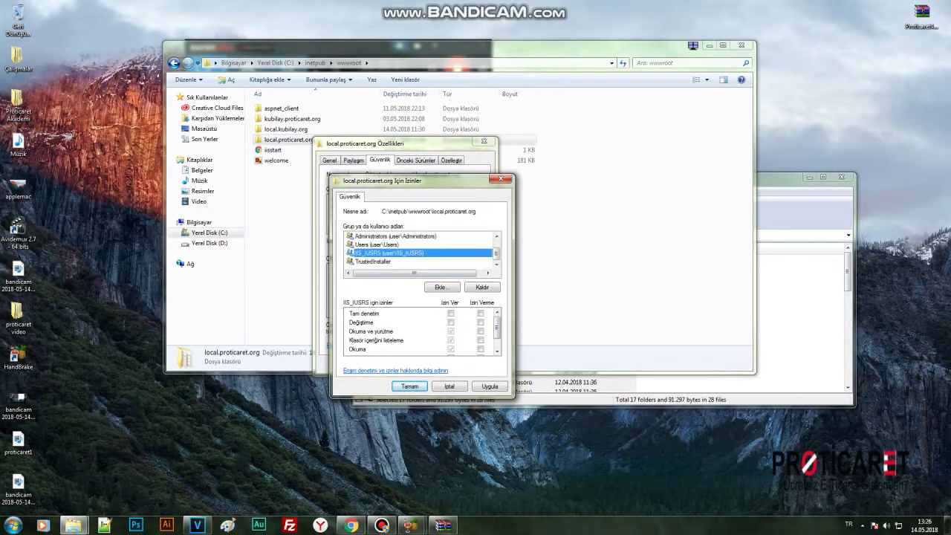
pyautogui.press('Up')
pyautogui.press('Down')
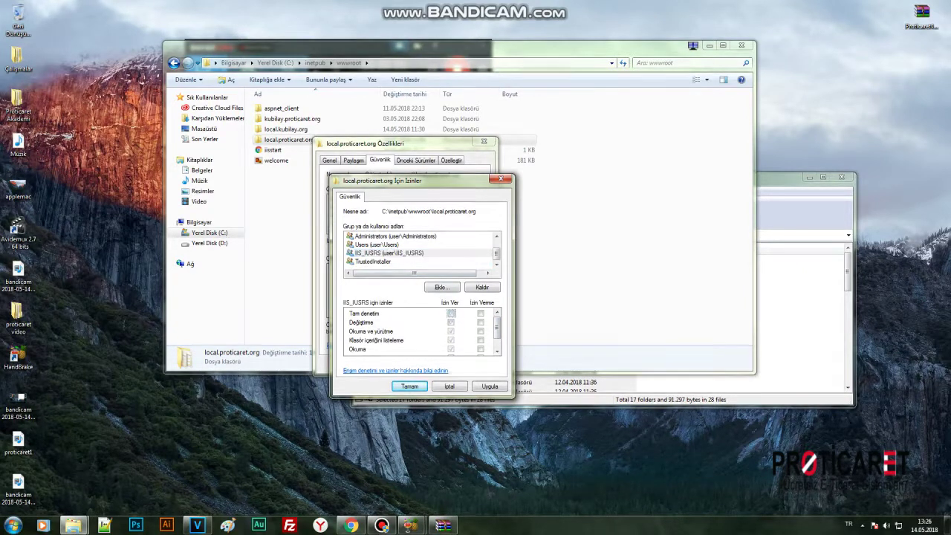
pyautogui.press('Up')
pyautogui.press('Return')
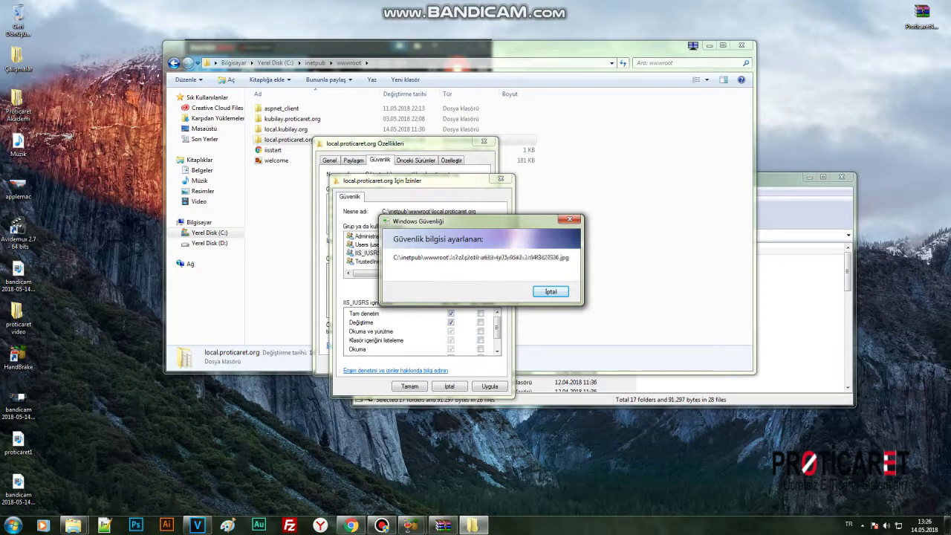
pyautogui.press('Return')
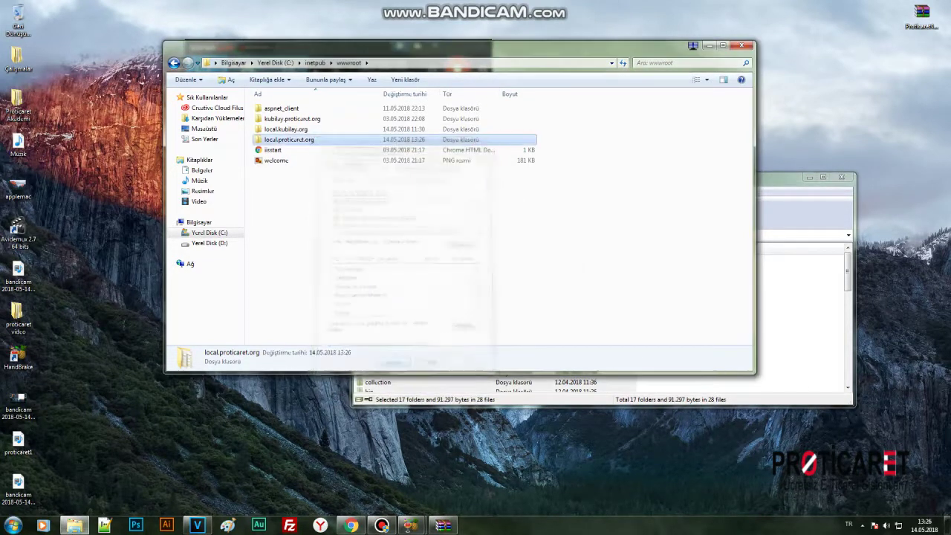
# Launch IIS Manager by searching 'iis' from the Start menu.
pyautogui.hotkey('alt', 'Tab')
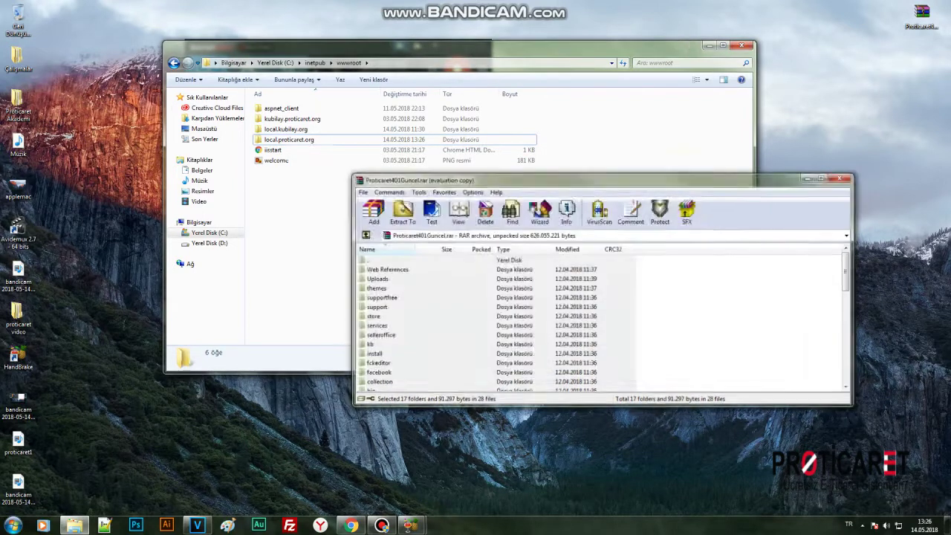
pyautogui.press('Escape')
pyautogui.press('super')
pyautogui.write('iis')
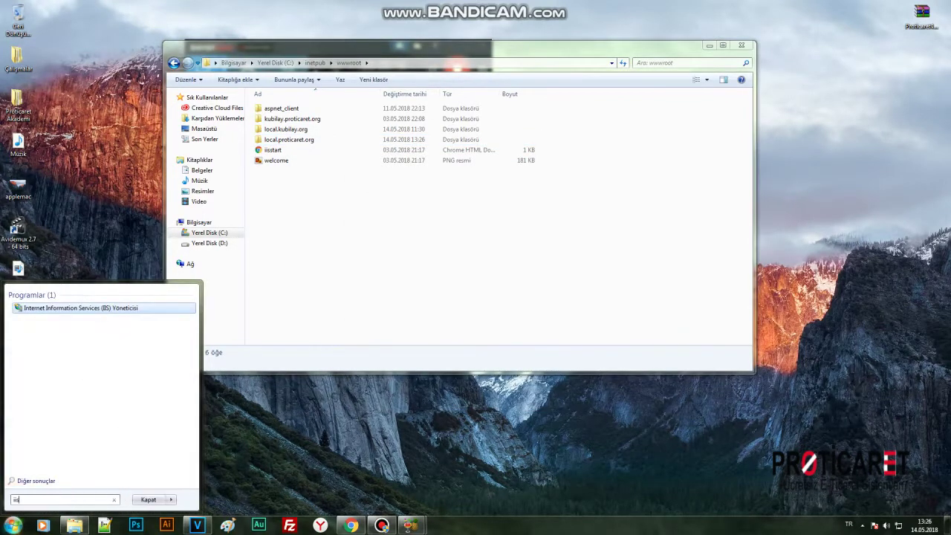
pyautogui.press('Return')
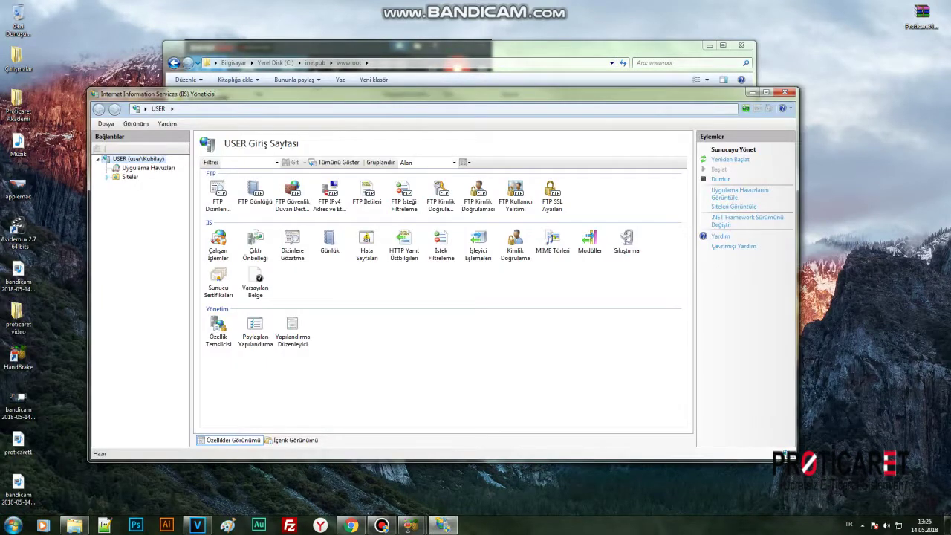
# Add a new website with site name and host name local.proticaret.org.
pyautogui.doubleClick(130, 177)
pyautogui.rightClick(130, 177)
pyautogui.press('Escape')
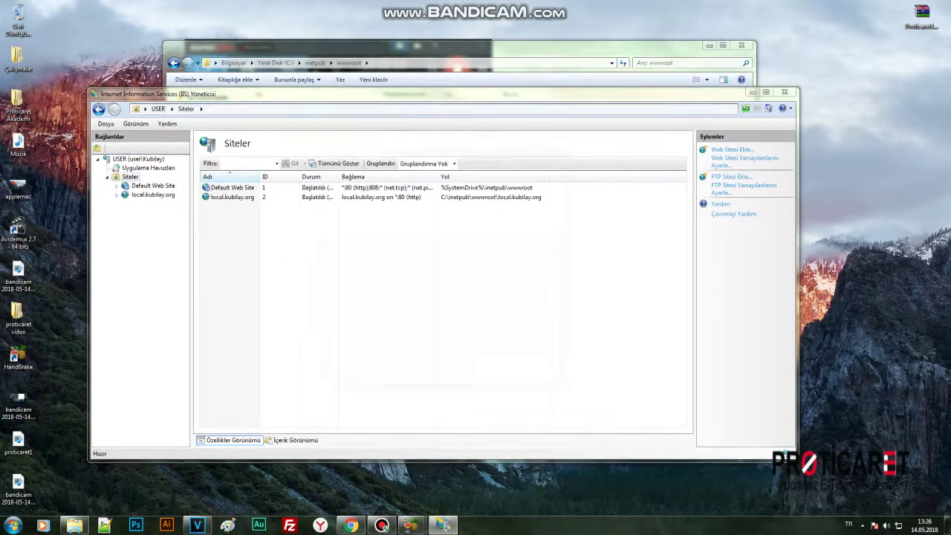
pyautogui.write('cal.proticaret.org')
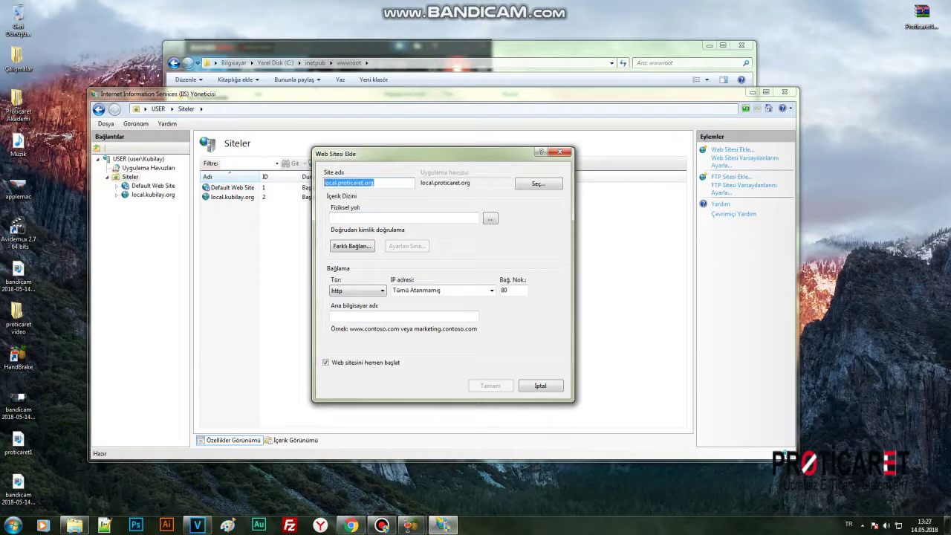
pyautogui.rightClick(342, 182)
pyautogui.click(364, 214)
pyautogui.click(371, 316)
pyautogui.rightClick(382, 314)
pyautogui.click(396, 357)
# Set the site's physical path to C:\inetpub\wwwroot\local.proticaret.org.
pyautogui.click(490, 218)
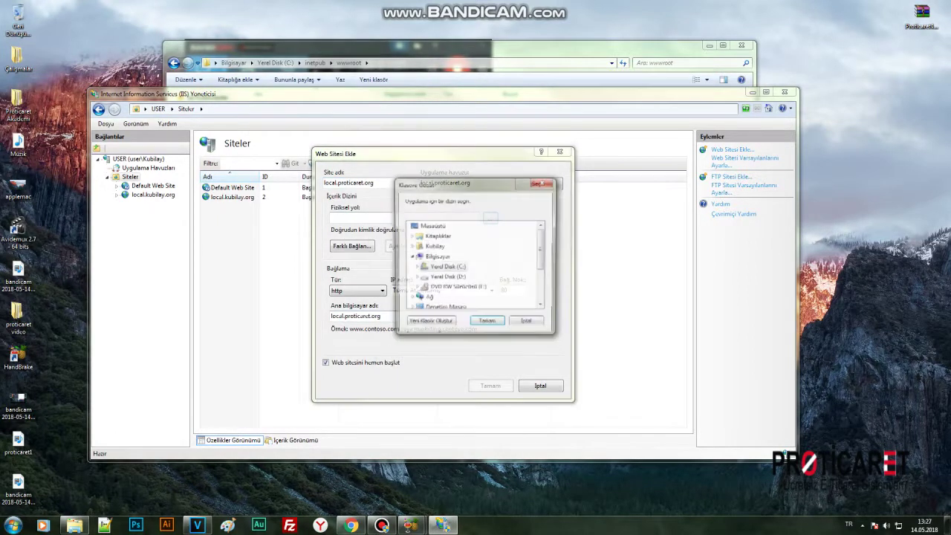
pyautogui.doubleClick(448, 266)
pyautogui.scroll(-2, 461, 267)
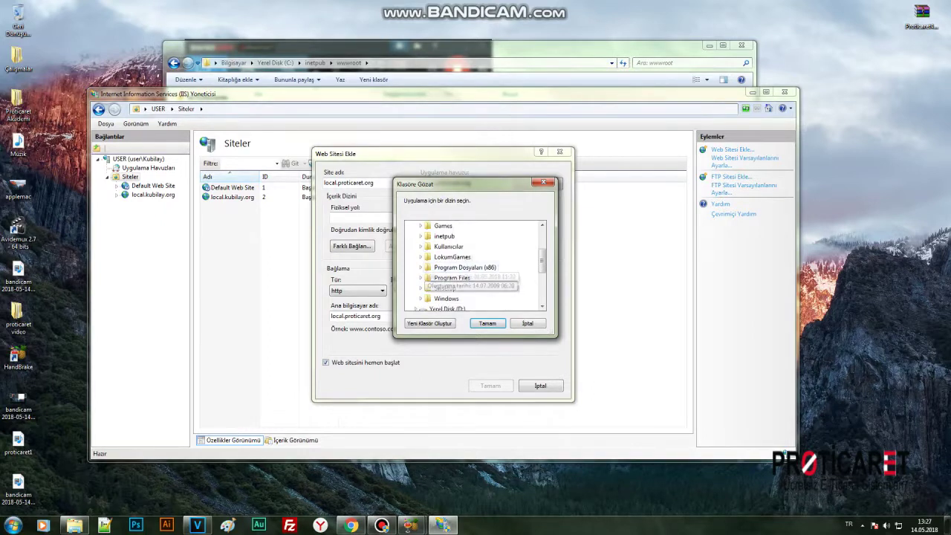
pyautogui.scroll(-2, 440, 282)
pyautogui.scroll(3, 446, 275)
pyautogui.click(469, 298)
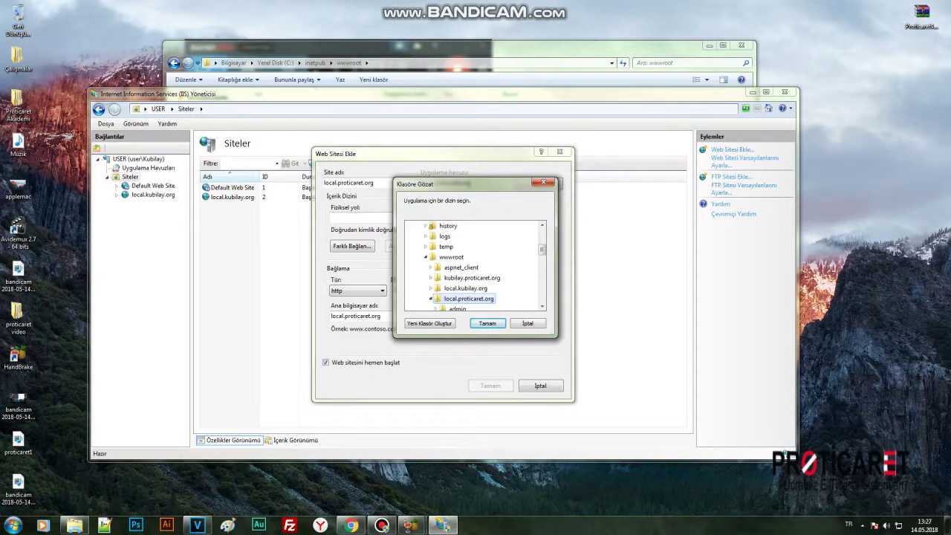
pyautogui.press('Return')
pyautogui.press('Return')
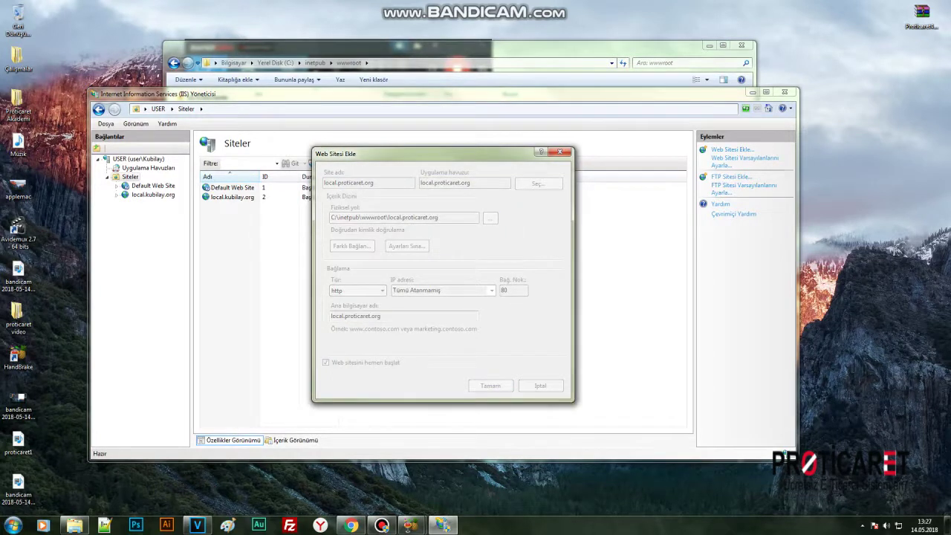
# Finish adding the website and select the local.proticaret.org application pool.
pyautogui.click(138, 159)
pyautogui.click(148, 168)
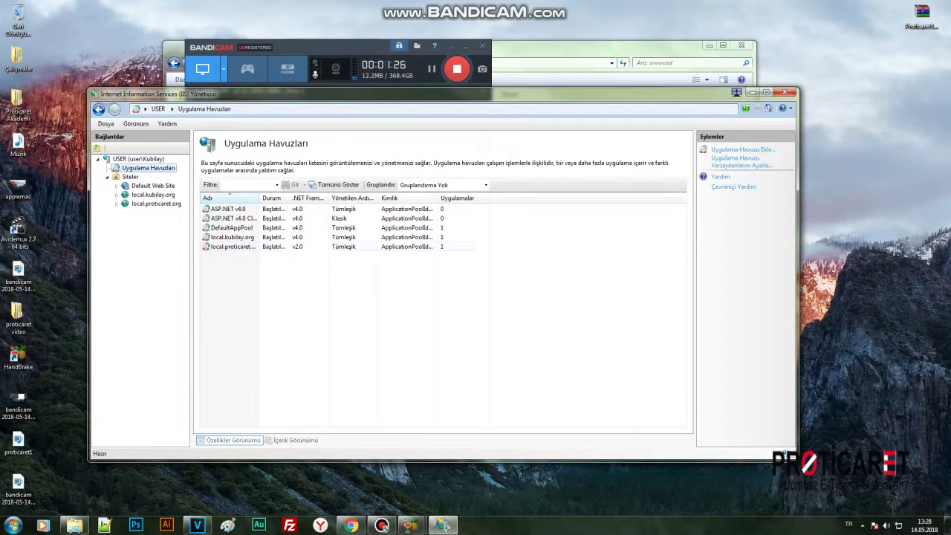
pyautogui.click(230, 246)
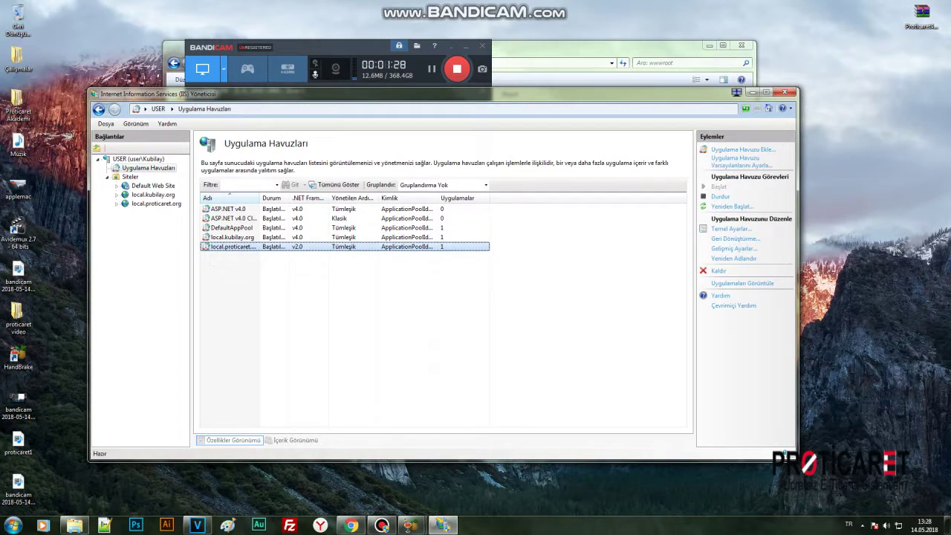
pyautogui.click(731, 228)
pyautogui.click(493, 329)
# Set the pool's .NET Framework version to v4.0 and enable 32-bit applications.
pyautogui.click(734, 248)
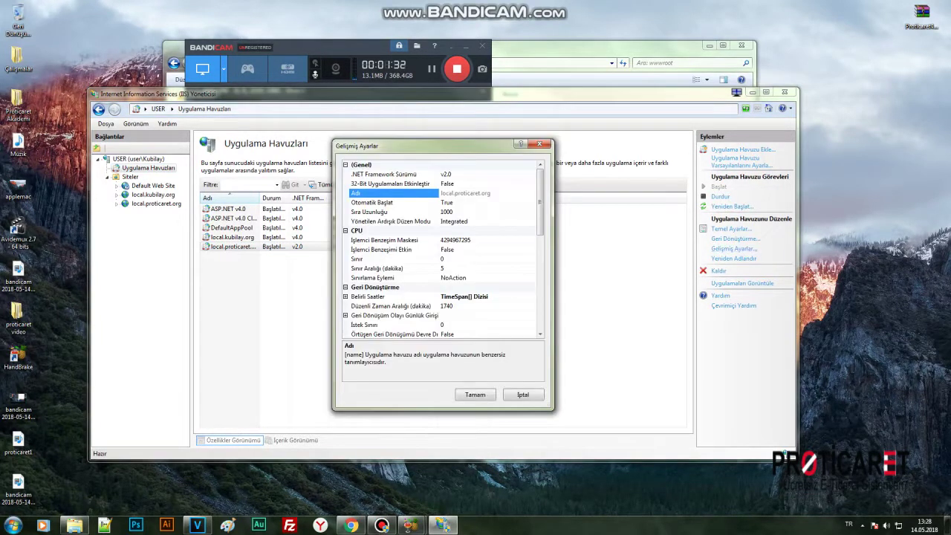
pyautogui.click(532, 173)
pyautogui.click(451, 183)
pyautogui.click(451, 184)
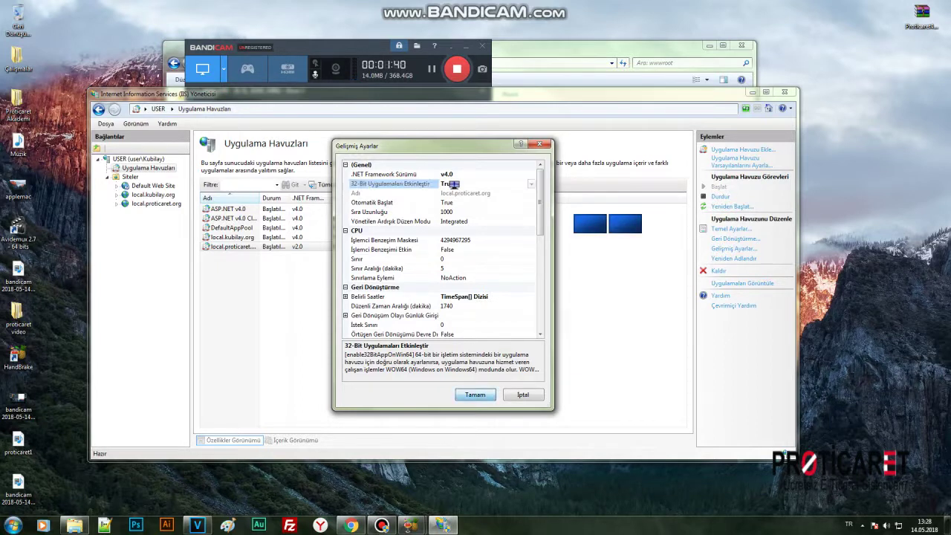
pyautogui.press('Return')
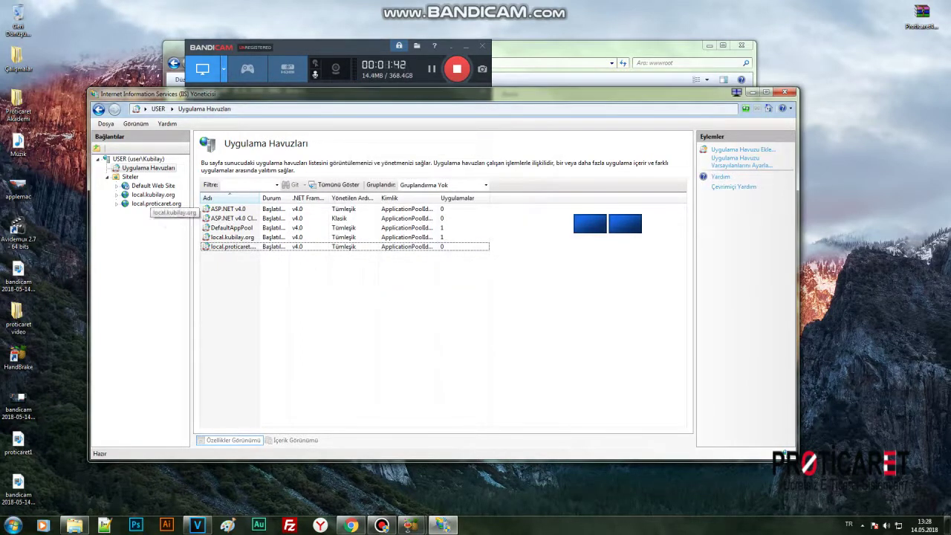
pyautogui.click(442, 525)
# Load local.proticaret.org/install/default.aspx in the browser and advance to the database step.
pyautogui.click(351, 525)
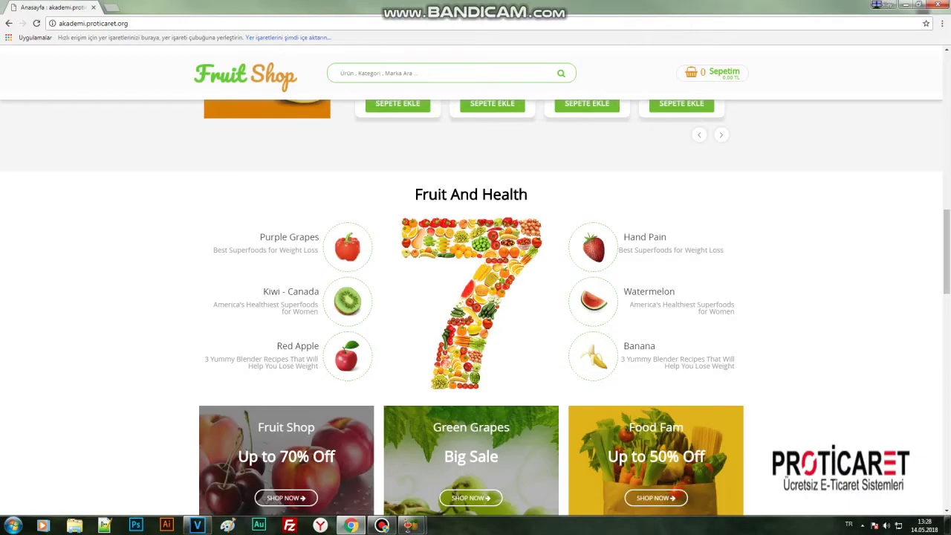
pyautogui.hotkey('ctrl', 'l')
pyautogui.write('local.proticaret.org/install/default.aspx')
pyautogui.press('Return')
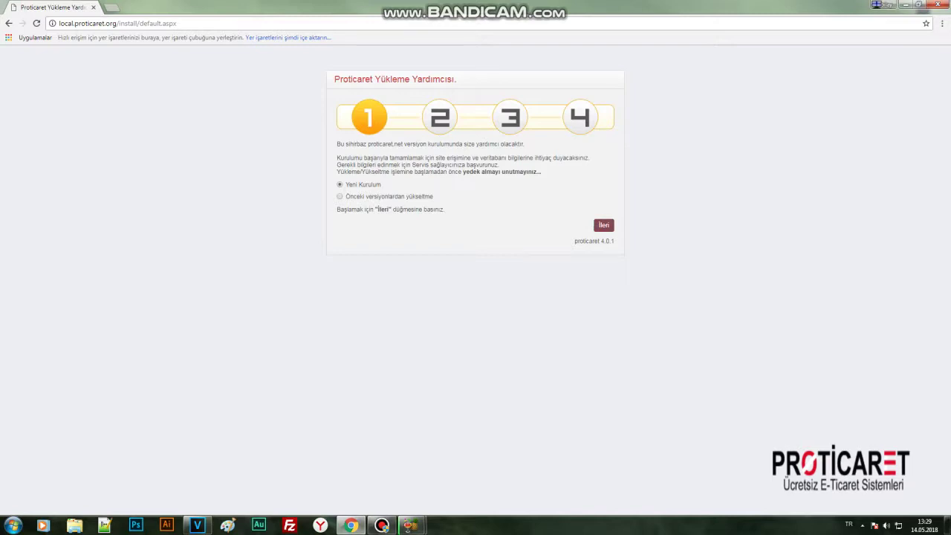
pyautogui.click(603, 225)
# Launch SQL Server Management Studio by searching 'sq' in the Start menu.
pyautogui.press('super')
pyautogui.write('aq')
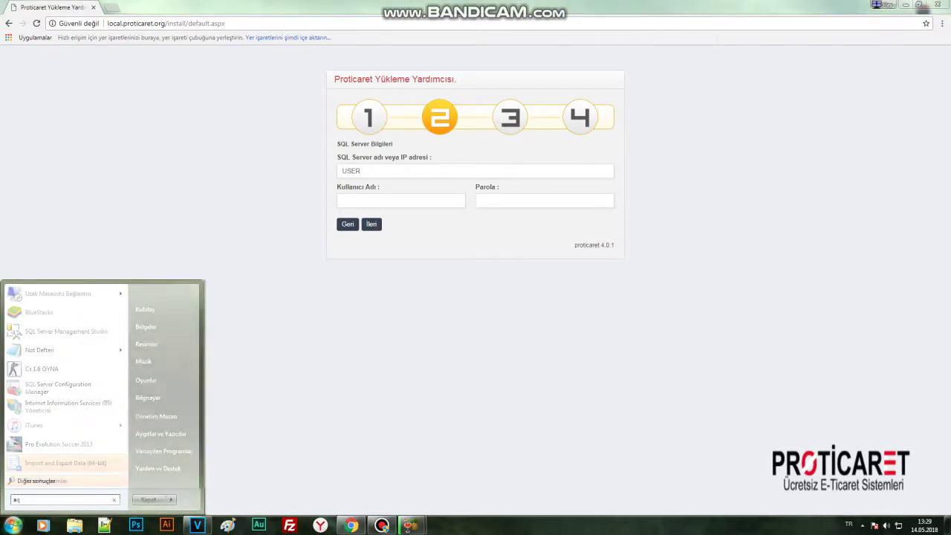
pyautogui.press('BackSpace')
pyautogui.write('sq')
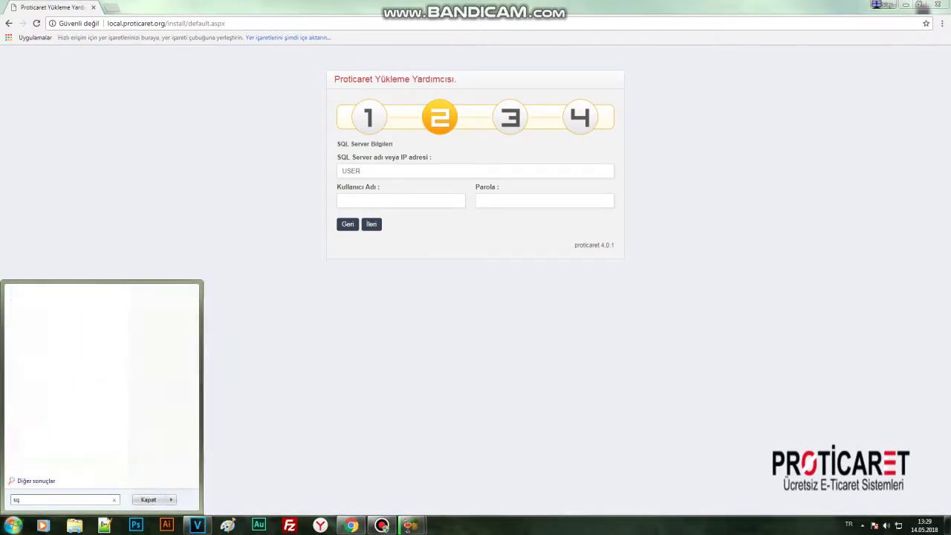
pyautogui.press('Return')
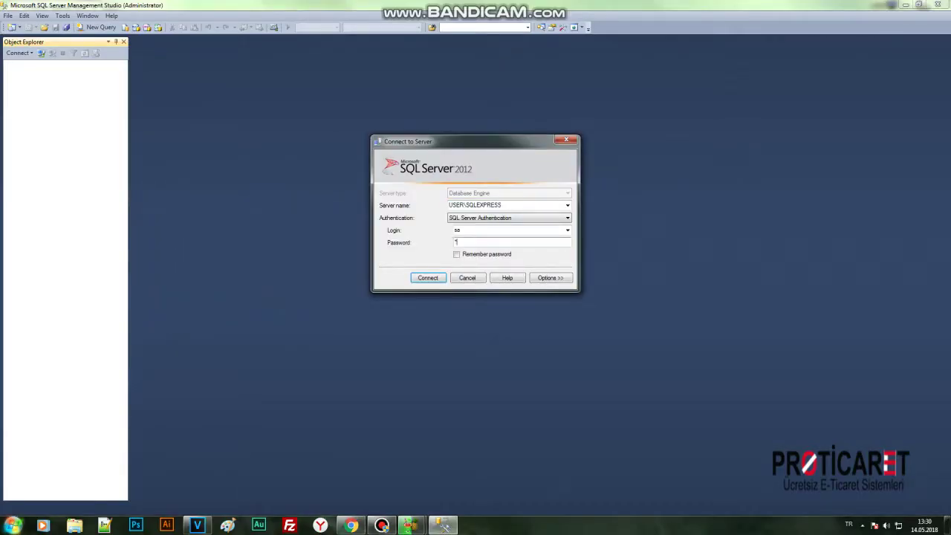
# Connect to USER\SQLEXPRESS and add a new database named localproticaretorg.
pyautogui.press('Return')
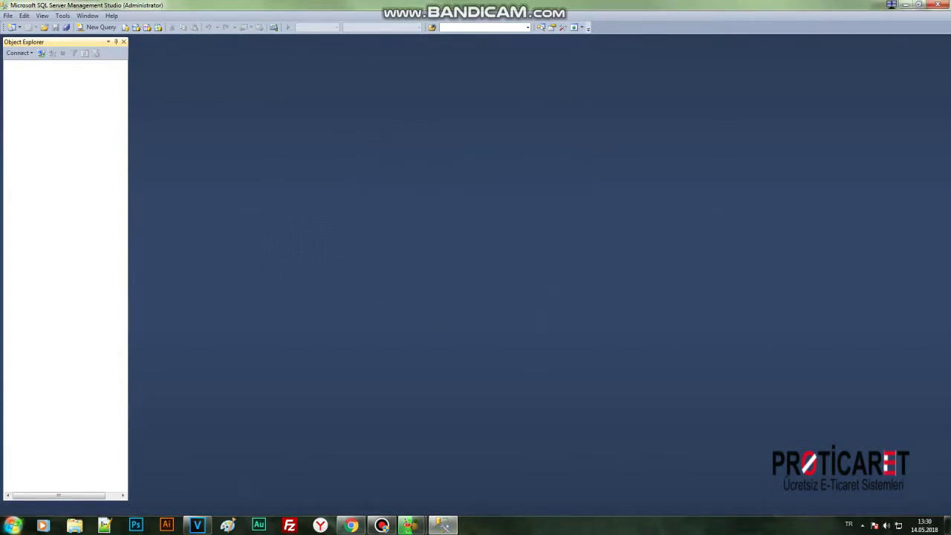
pyautogui.click(46, 74)
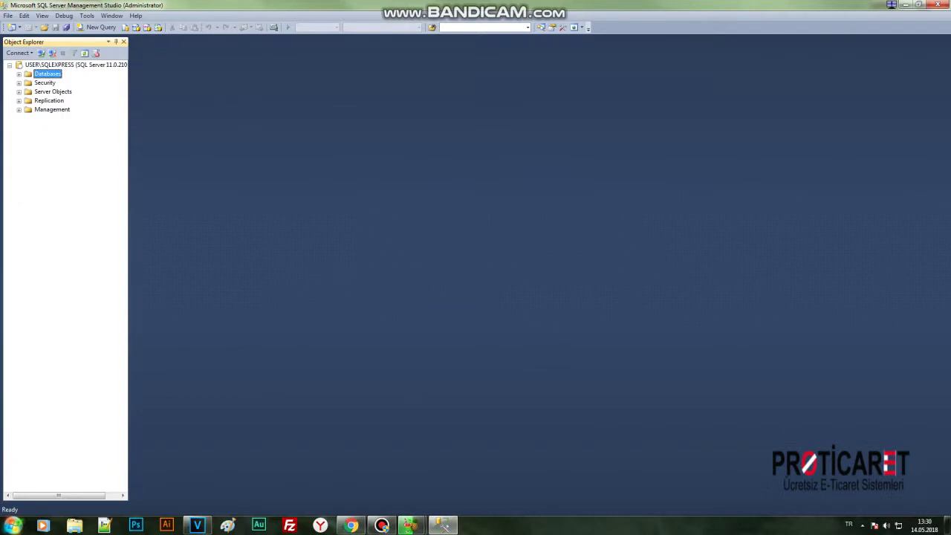
pyautogui.rightClick(46, 73)
pyautogui.click(78, 82)
pyautogui.write('localproticaretorg')
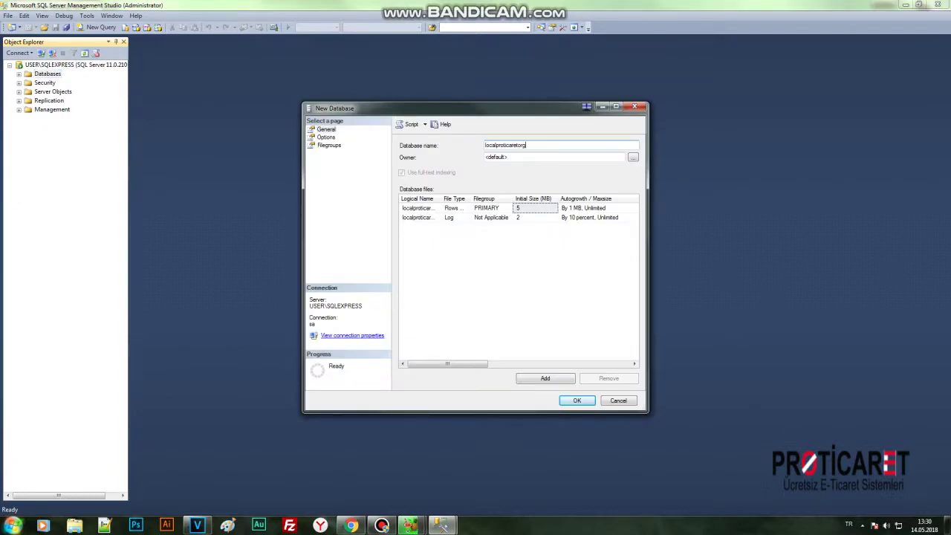
pyautogui.press('Return')
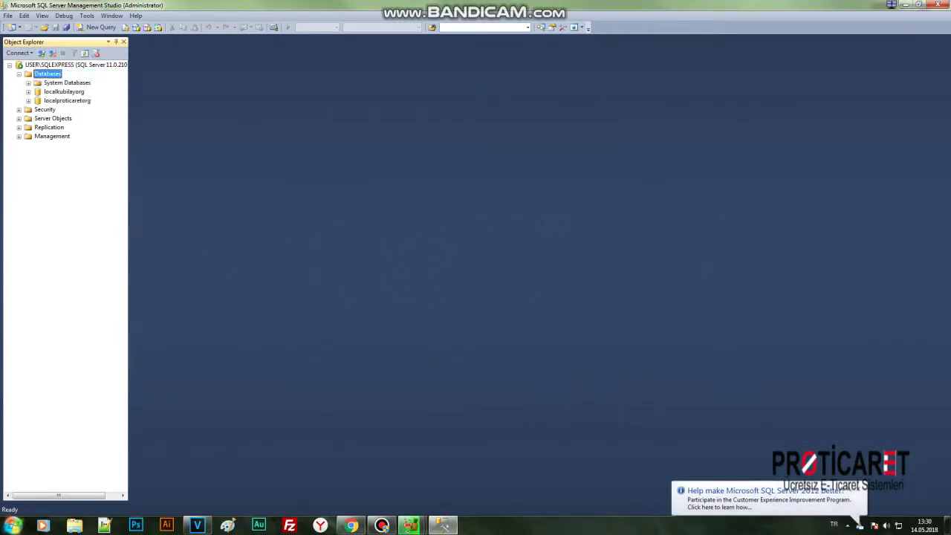
# Copy the USER\SQLEXPRESS server name from SSMS into the installer's SQL Server field.
pyautogui.rightClick(525, 205)
pyautogui.click(552, 236)
pyautogui.hotkey('alt', 'Tab')
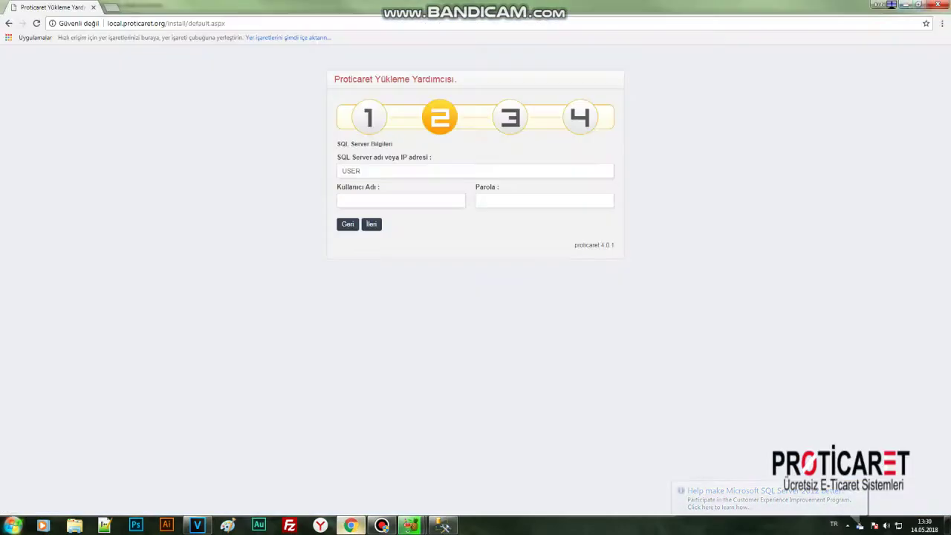
pyautogui.click(361, 171)
pyautogui.hotkey('ctrl', 'a')
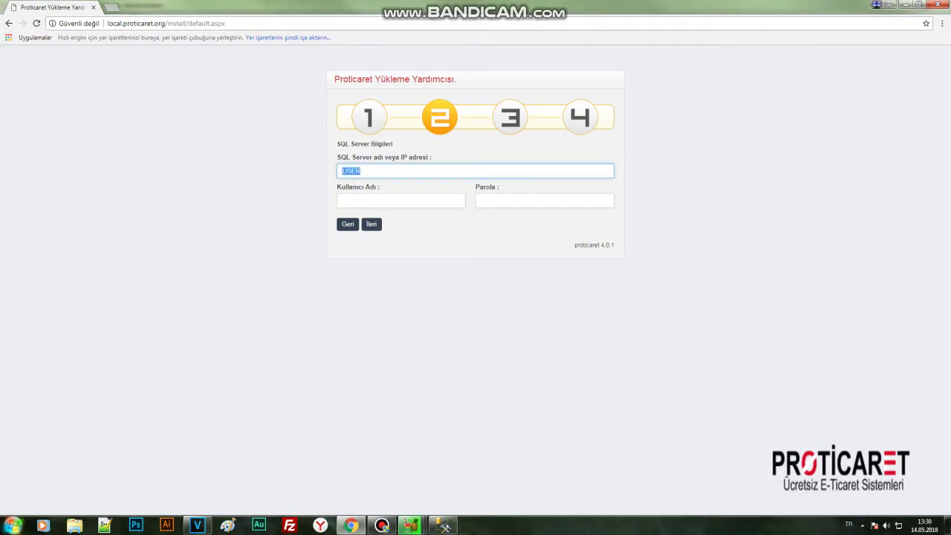
pyautogui.press('Down')
pyautogui.press('Down')
pyautogui.press('Return')
pyautogui.press('Tab')
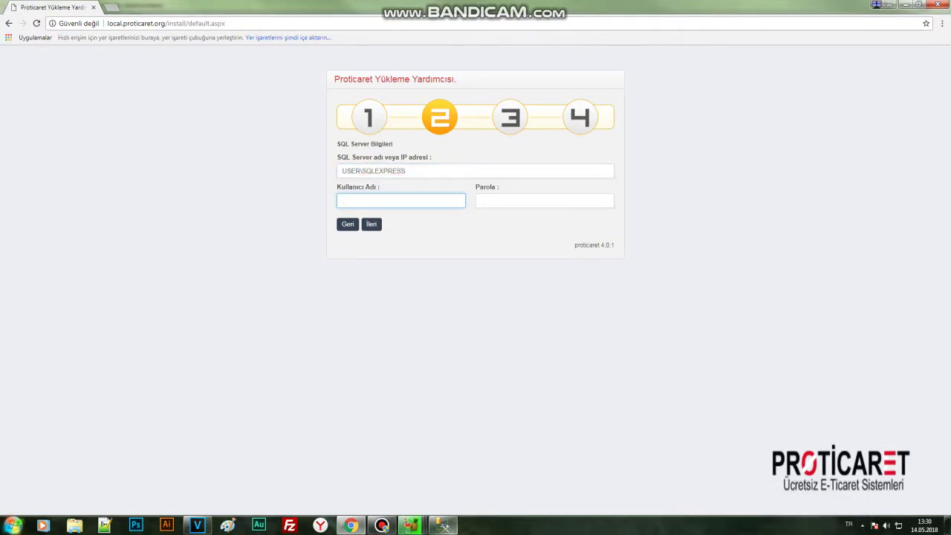
pyautogui.click(443, 525)
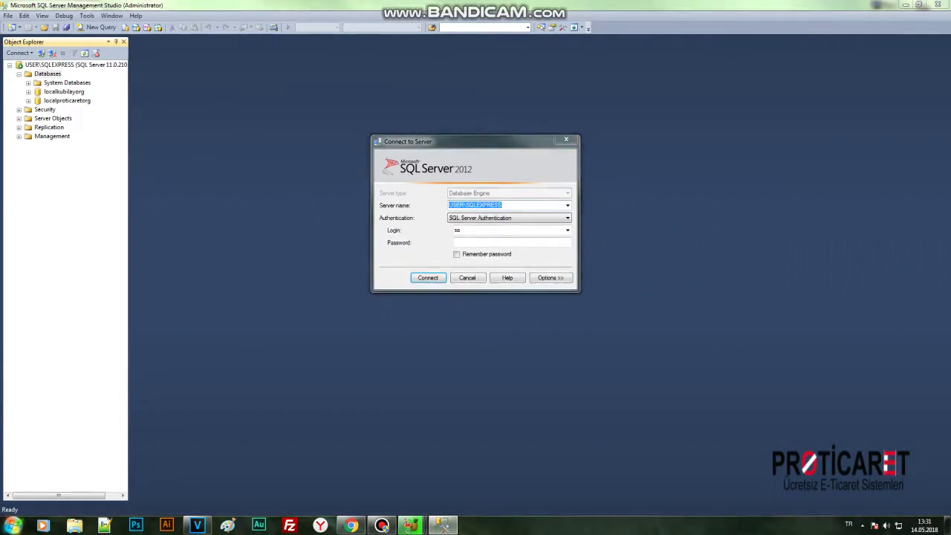
pyautogui.hotkey('alt', 'Tab')
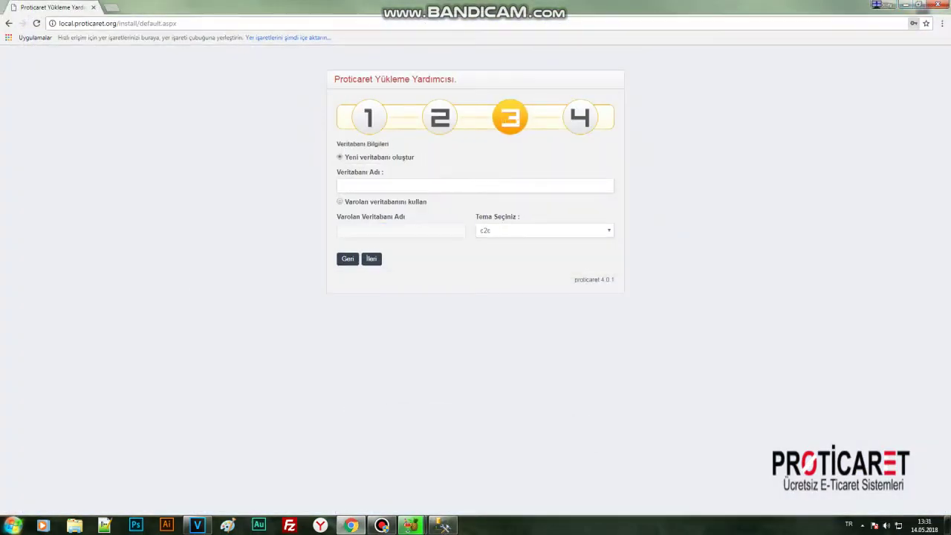
# Copy the localproticaretorg database name in SQL Server Management Studio.
pyautogui.click(443, 525)
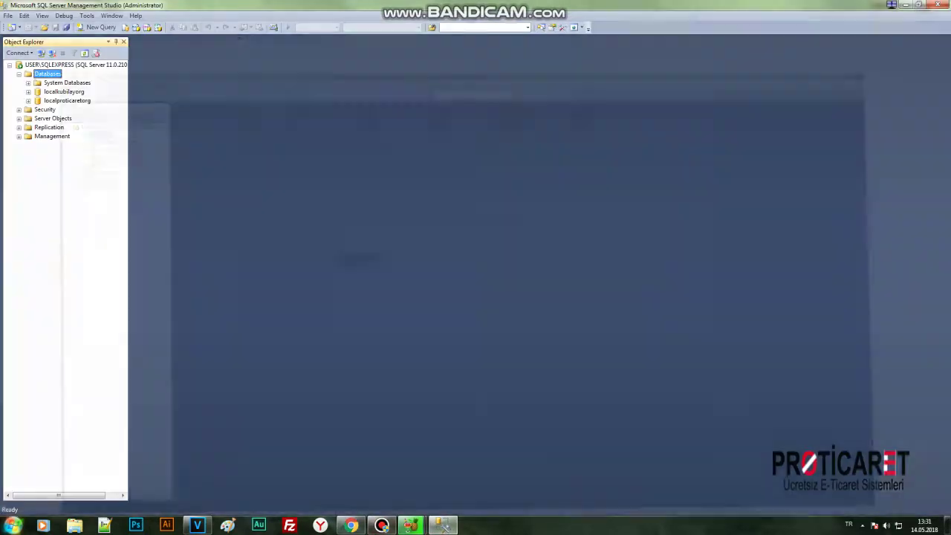
pyautogui.click(66, 101)
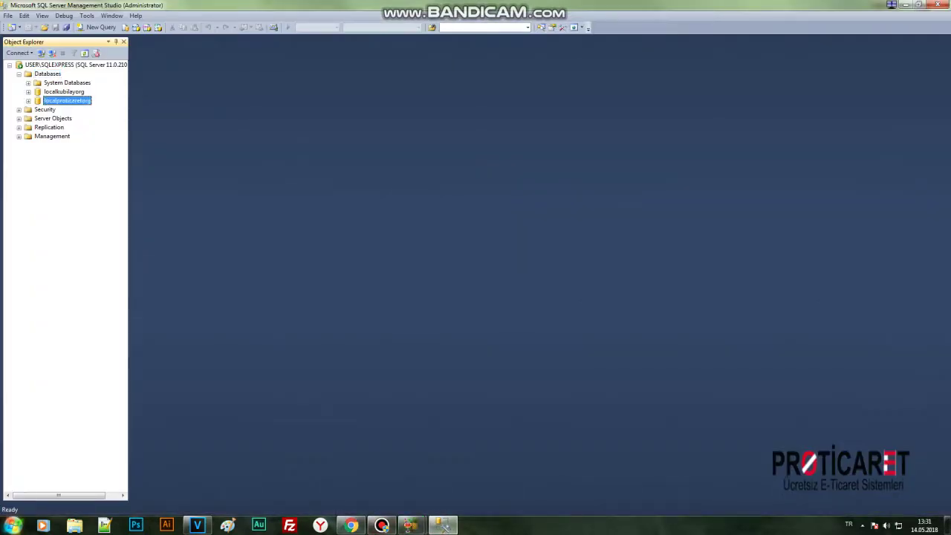
pyautogui.rightClick(53, 102)
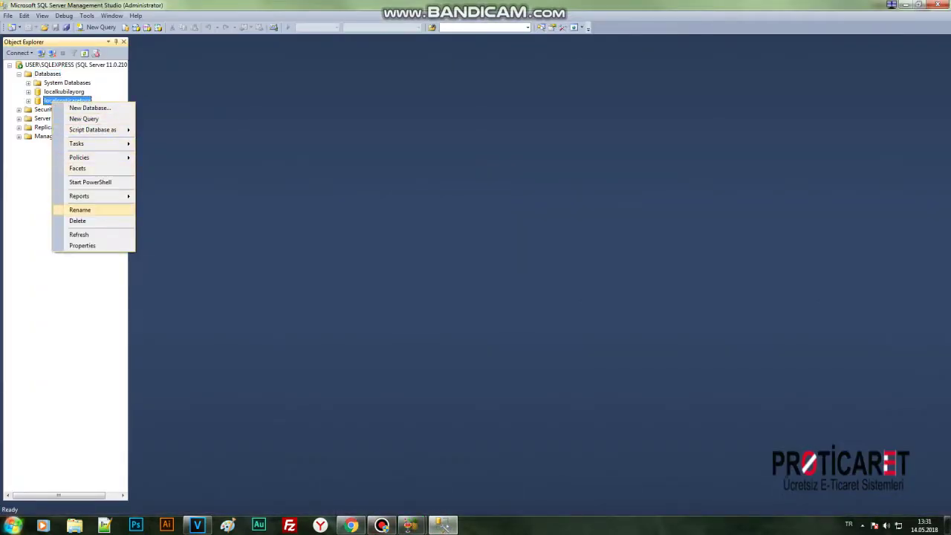
pyautogui.click(80, 210)
pyautogui.hotkey('ctrl', 'c')
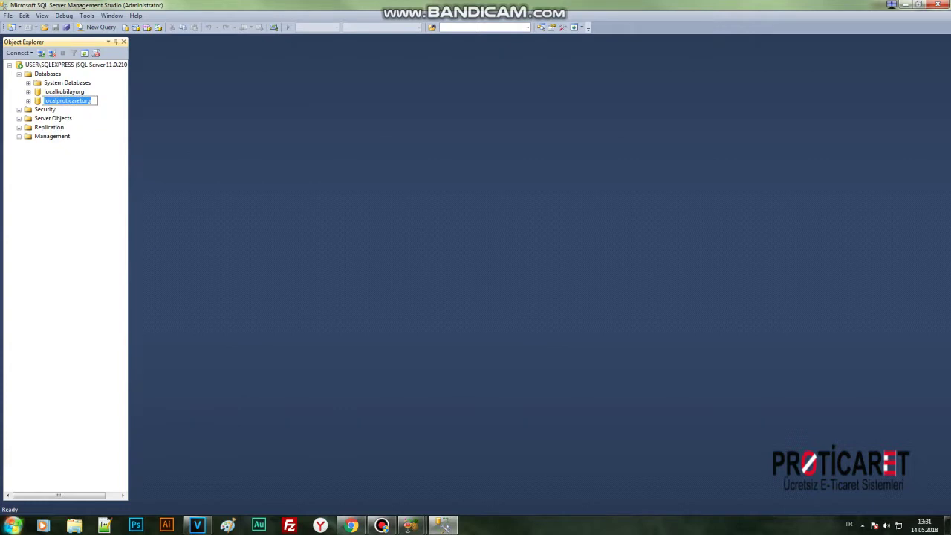
# Paste localproticaretorg into the installer's existing database field.
pyautogui.click(905, 5)
pyautogui.rightClick(401, 230)
pyautogui.click(428, 287)
# Choose the 'new' theme in the Tema Seçiniz list.
pyautogui.press('Tab')
pyautogui.hotkey('alt', 'Down')
pyautogui.press('Down')
pyautogui.press('Return')
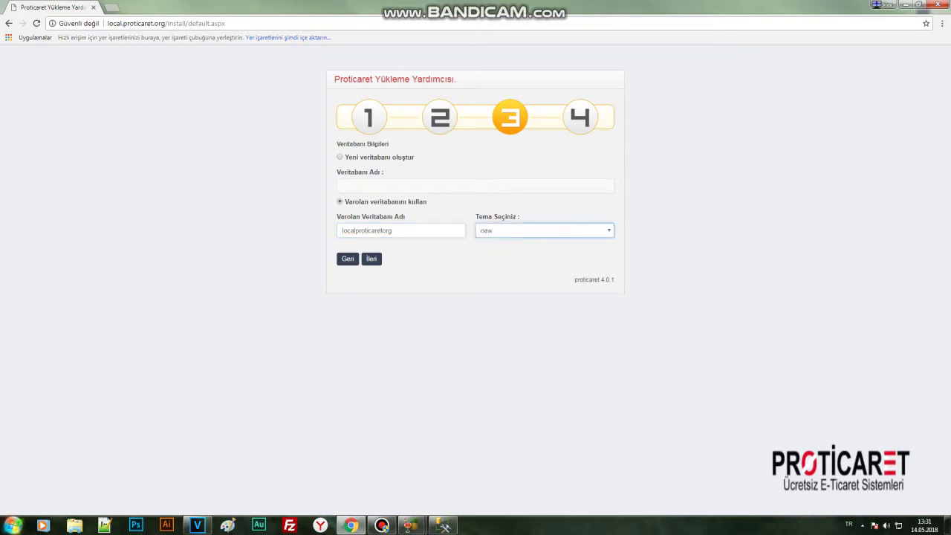
# Submit the database and theme settings, then open the installed storefront at local.proticaret.org.
pyautogui.press('Tab')
pyautogui.press('Return')
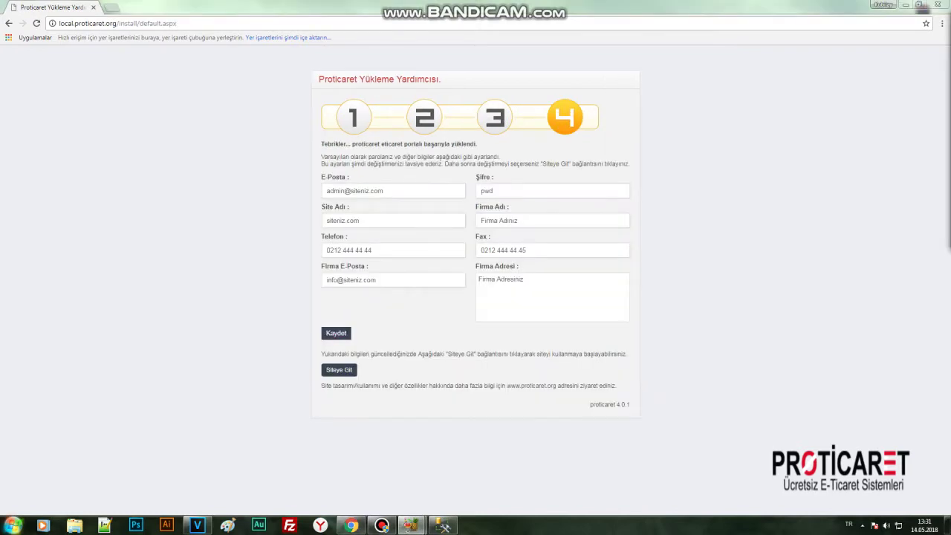
pyautogui.press('Tab')
pyautogui.press('Return')
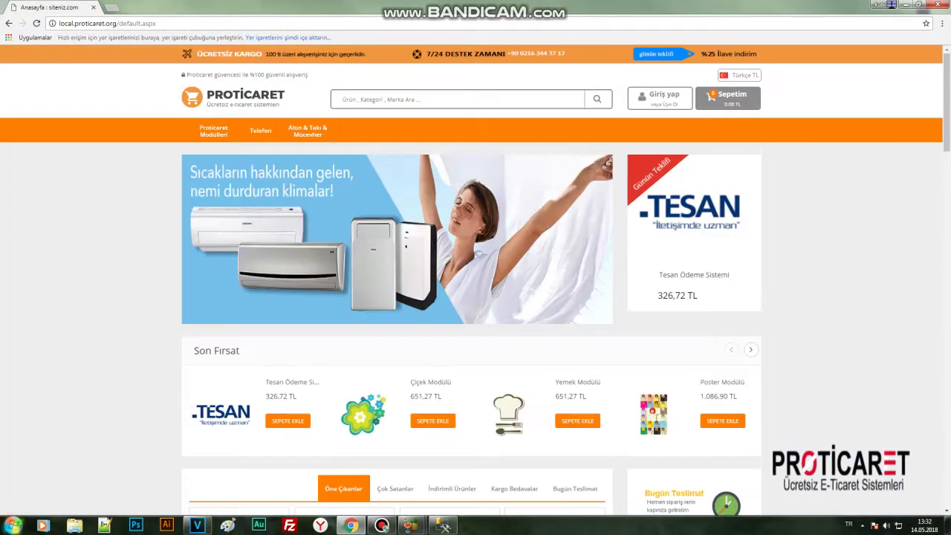
# Load the admin page at local.proticaret.org/admin instead of default.aspx.
pyautogui.hotkey('shift', 'End')
pyautogui.write('admin')
pyautogui.press('Return')
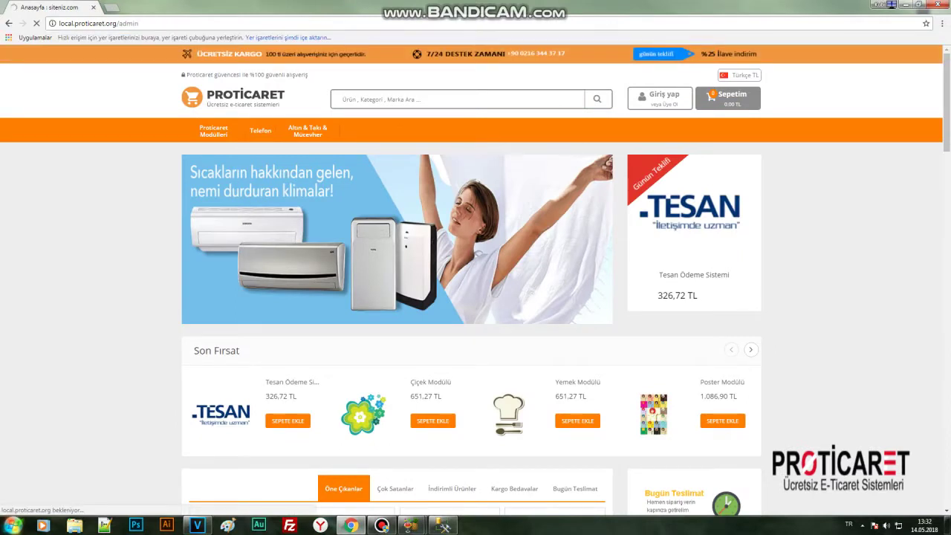
# Sign in to the admin panel with the administrator username and password.
pyautogui.write('dm')
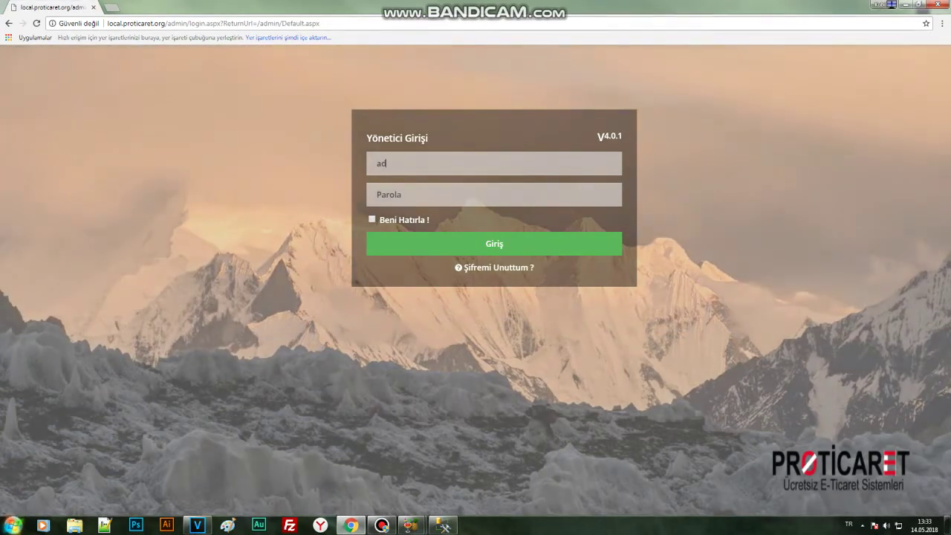
pyautogui.write('in')
pyautogui.press('Tab')
pyautogui.write('123')
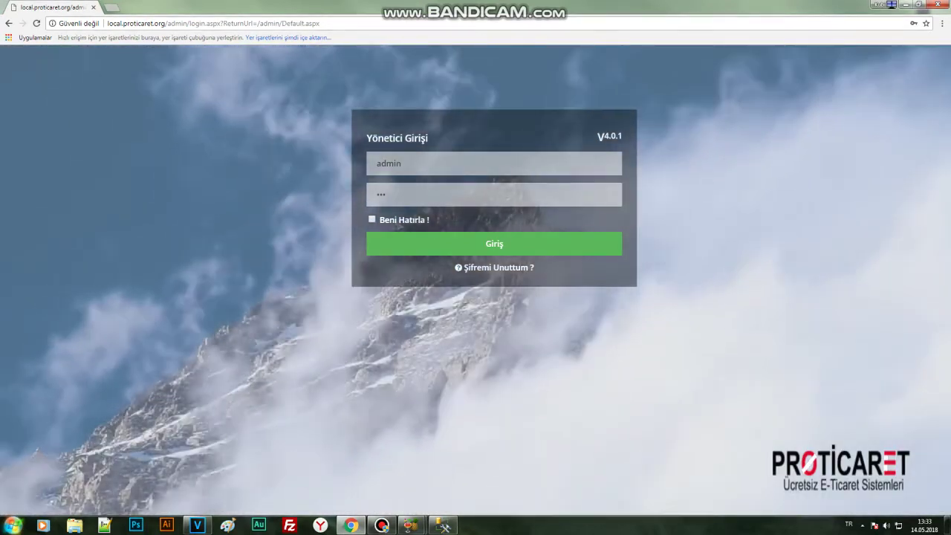
pyautogui.press('Return')
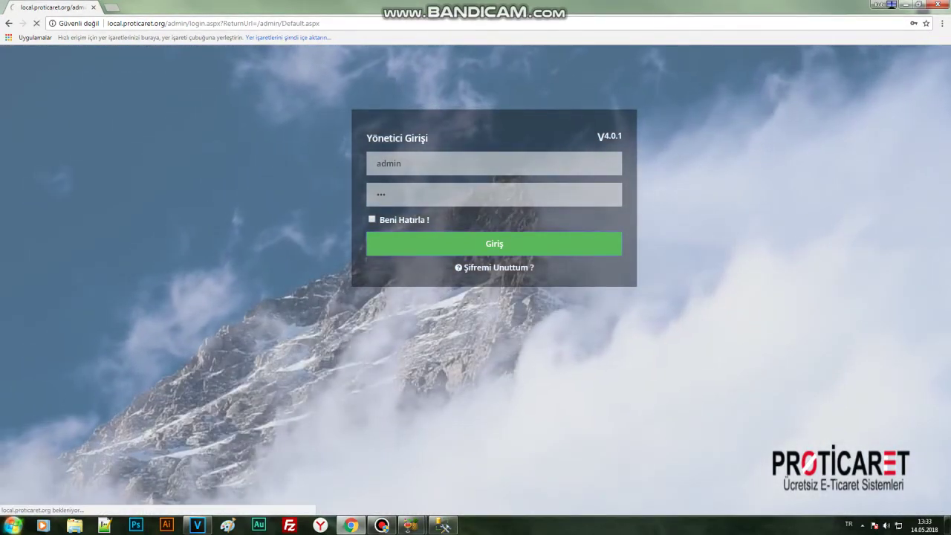